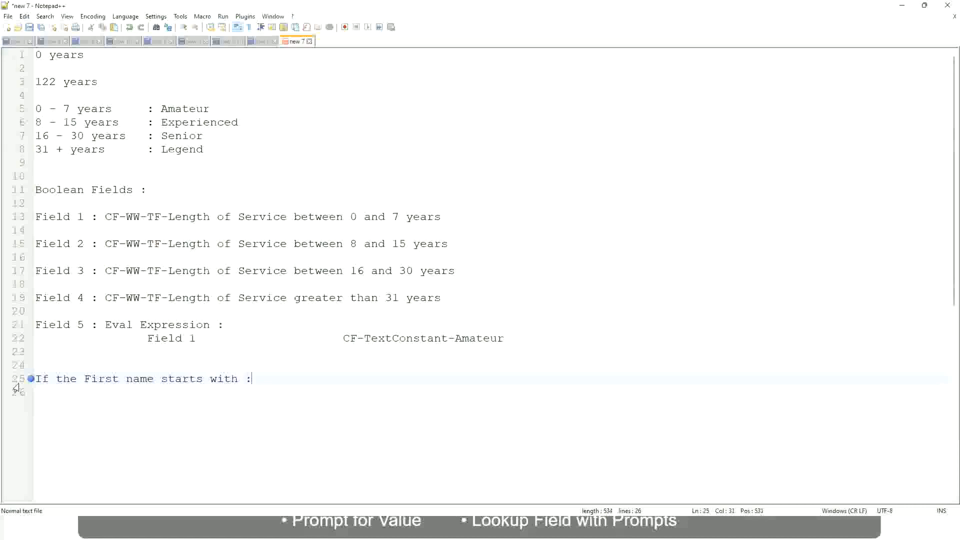
Step: Complete the first-name rule line with the range "A - G :" and the value "A Listers" in quotation marks
{"action": "type", "text": "a"}
{"action": "key", "text": "BackSpace"}
{"action": "type", "text": "A "}
{"action": "type", "text": "- G"}
{"action": "type", "text": ": "}
{"action": "type", "text": "A ll"}
{"action": "key", "text": "BackSpace"}
{"action": "key", "text": "BackSpace"}
{"action": "type", "text": "Listers"}
{"action": "key", "text": "BackSpace"}
{"action": "key", "text": "Left"}
{"action": "key", "text": "Left"}
{"action": "key", "text": "Left"}
{"action": "key", "text": "Left"}
{"action": "key", "text": "Left"}
{"action": "key", "text": "Left"}
{"action": "key", "text": "Left"}
{"action": "type", "text": "\"\""}
{"action": "key", "text": "Right"}
{"action": "key", "text": "BackSpace"}
{"action": "key", "text": "End"}
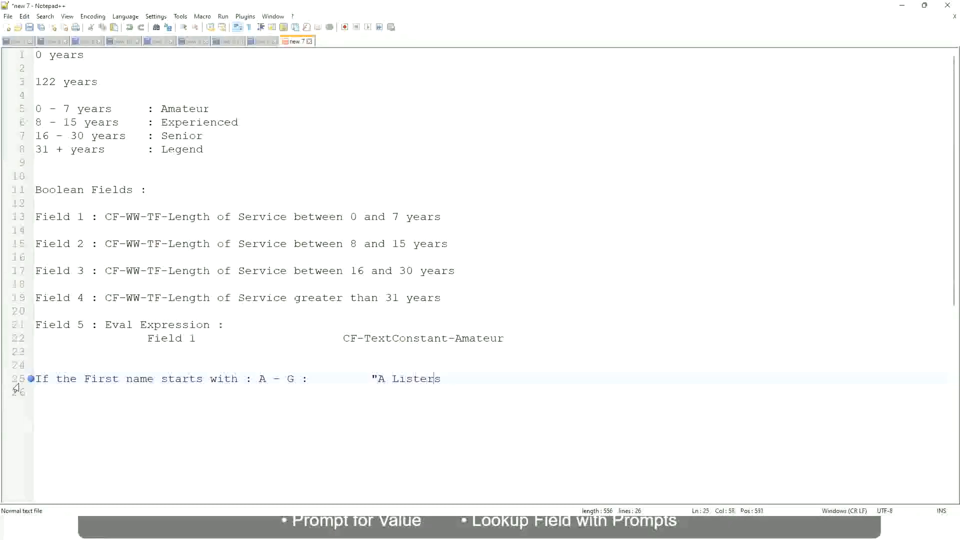
{"action": "key", "text": "Return"}
{"action": "type", "text": "\""}
Step: Add a second rule line for "H - P" with a colon and the quoted value "His Majesty", aligned with the line above
{"action": "key", "text": "Return"}
{"action": "type", "text": "H -"}
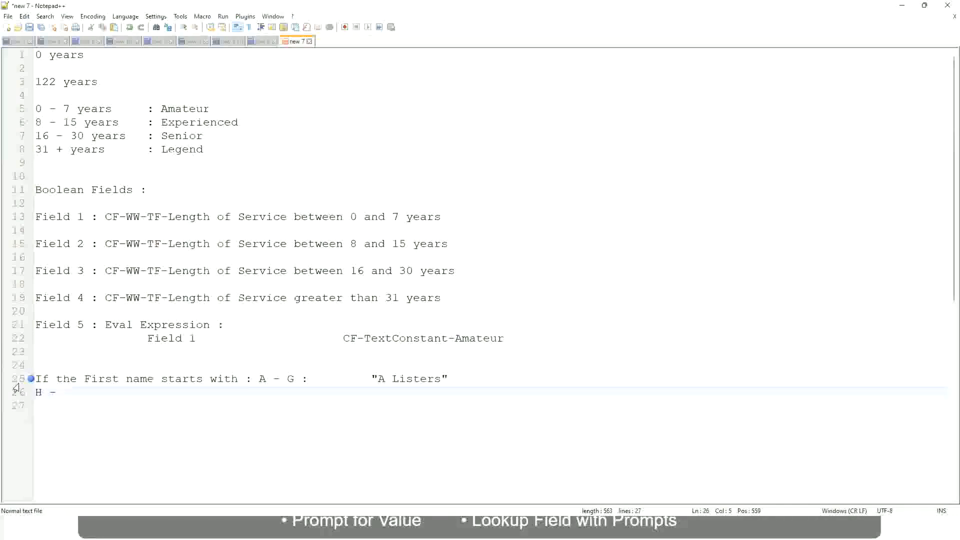
{"action": "type", "text": "P"}
{"action": "key", "text": "Tab"}
{"action": "key", "text": "Tab"}
{"action": "key", "text": "Tab"}
{"action": "key", "text": "Tab"}
{"action": "key", "text": "Tab"}
{"action": "key", "text": "Tab"}
{"action": "key", "text": "Tab"}
{"action": "key", "text": "Tab"}
{"action": "key", "text": "Tab"}
{"action": "key", "text": "Tab"}
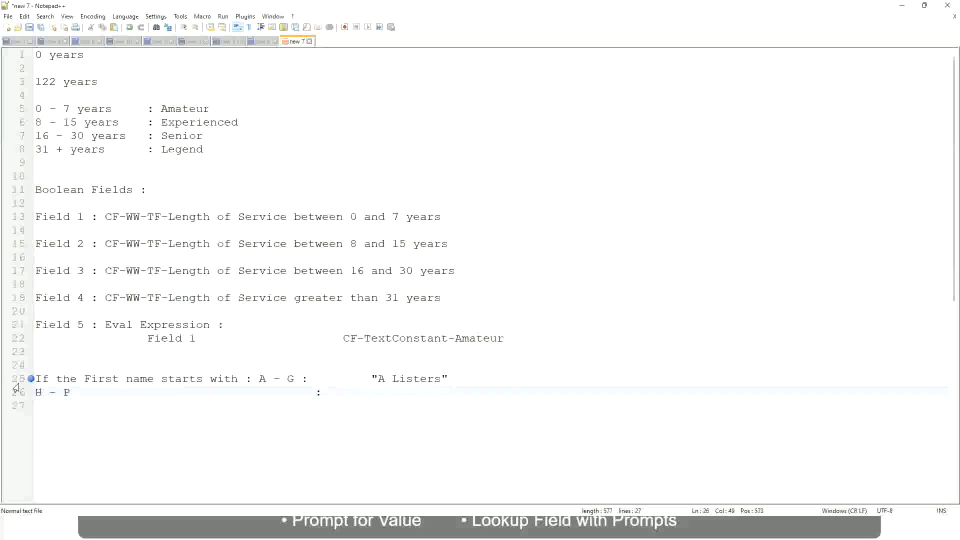
{"action": "type", "text": "\"His Majesty"}
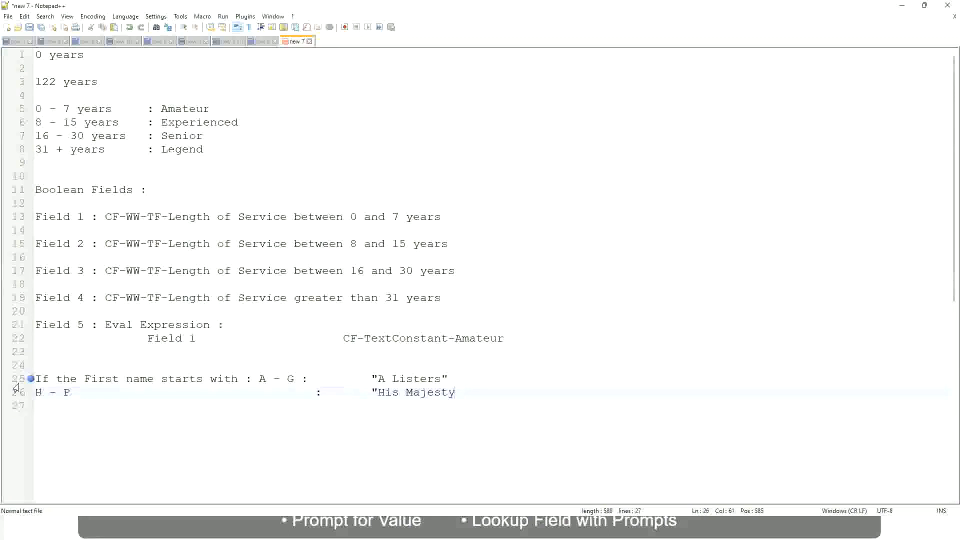
{"action": "type", "text": "\"\""}
{"action": "key", "text": "BackSpace"}
Step: Add a third rule line for "L - Z" with a colon and the quoted value "Lords", aligned with the lines above
{"action": "key", "text": "Return"}
{"action": "type", "text": "L - Z"}
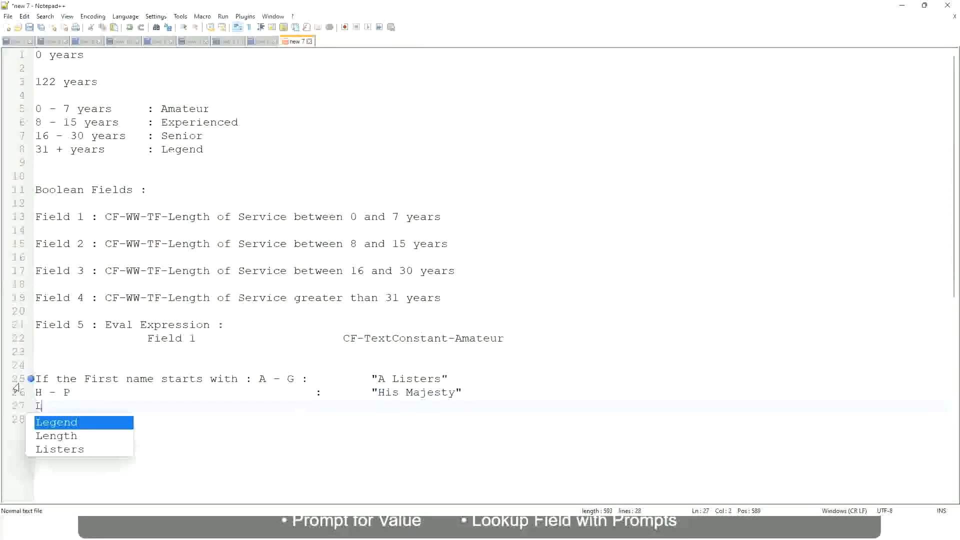
{"action": "key", "text": "Tab"}
{"action": "key", "text": "Tab"}
{"action": "key", "text": "Tab"}
{"action": "key", "text": "Tab"}
{"action": "key", "text": "Tab"}
{"action": "key", "text": "Tab"}
{"action": "key", "text": "Tab"}
{"action": "key", "text": "Tab"}
{"action": "key", "text": "Tab"}
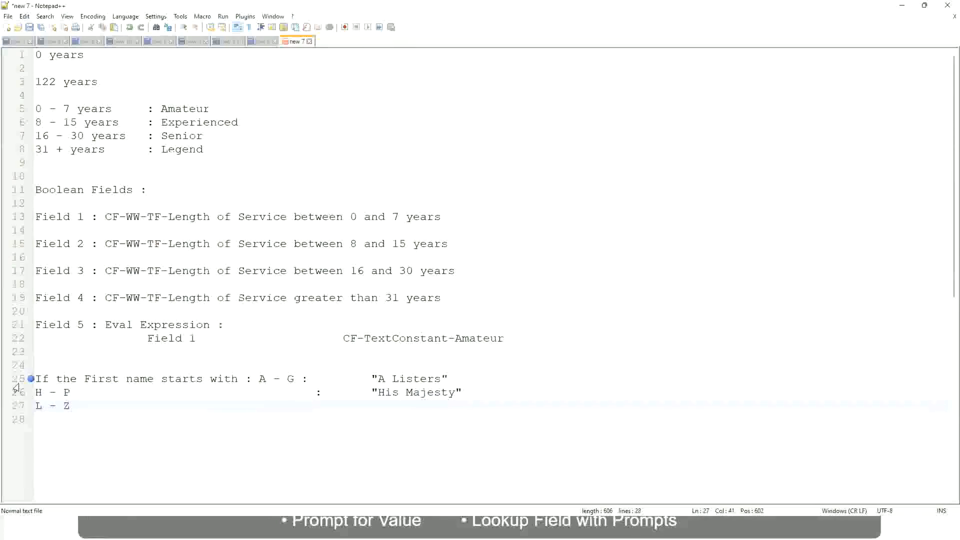
{"action": "type", "text": ":"}
{"action": "key", "text": "Tab"}
{"action": "type", "text": "\"Lords"}
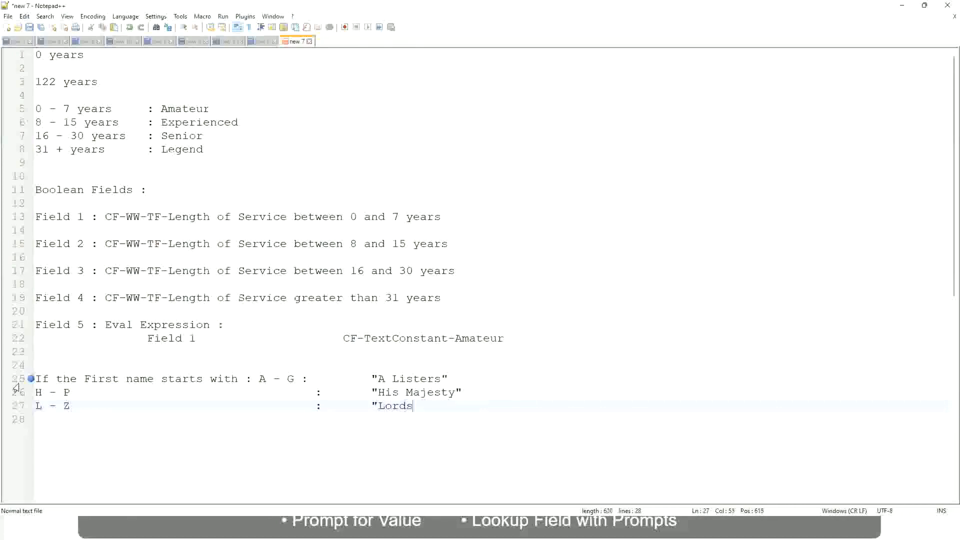
{"action": "type", "text": "\""}
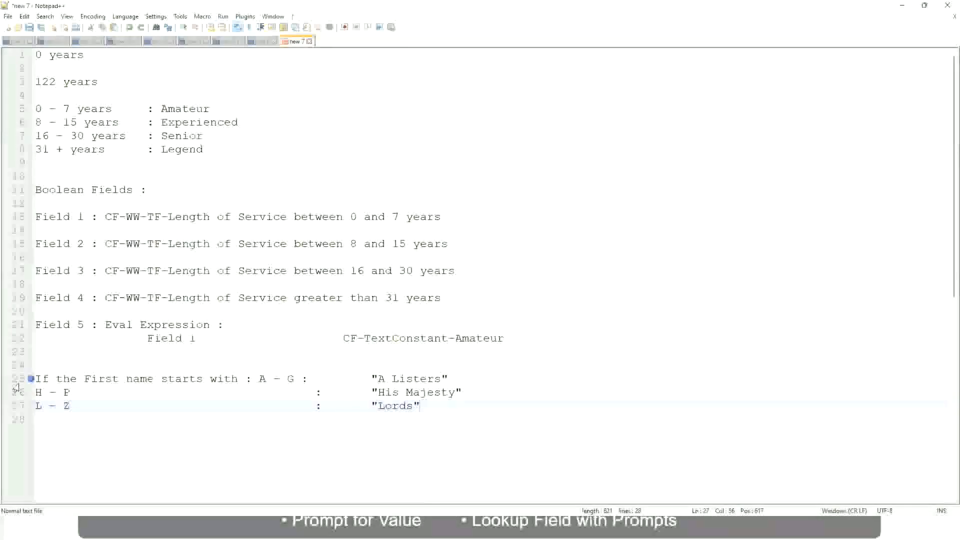
{"action": "key", "text": "End"}
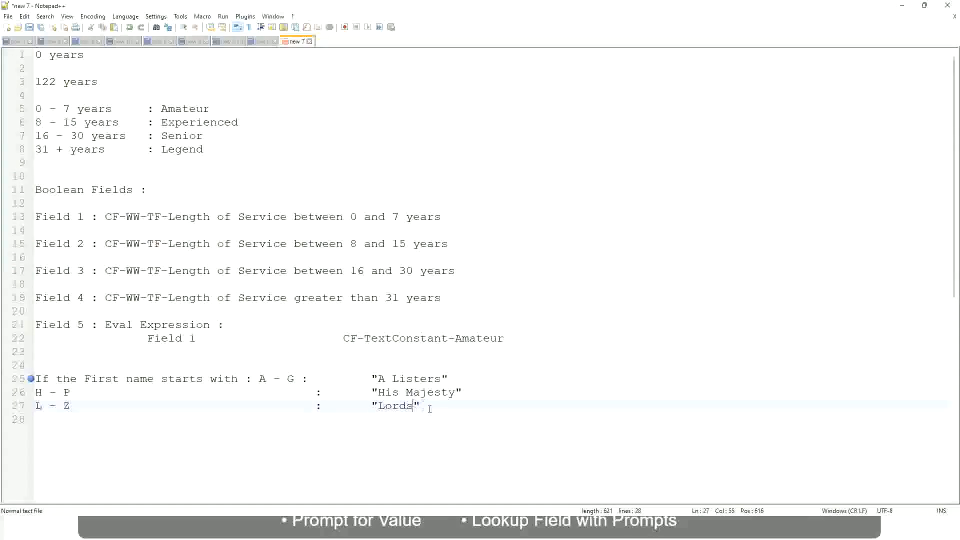
{"action": "left_click_drag", "start_coordinate": [419, 406], "coordinate": [448, 379]}
{"action": "left_click", "coordinate": [414, 381]}
{"action": "left_click", "coordinate": [434, 393]}
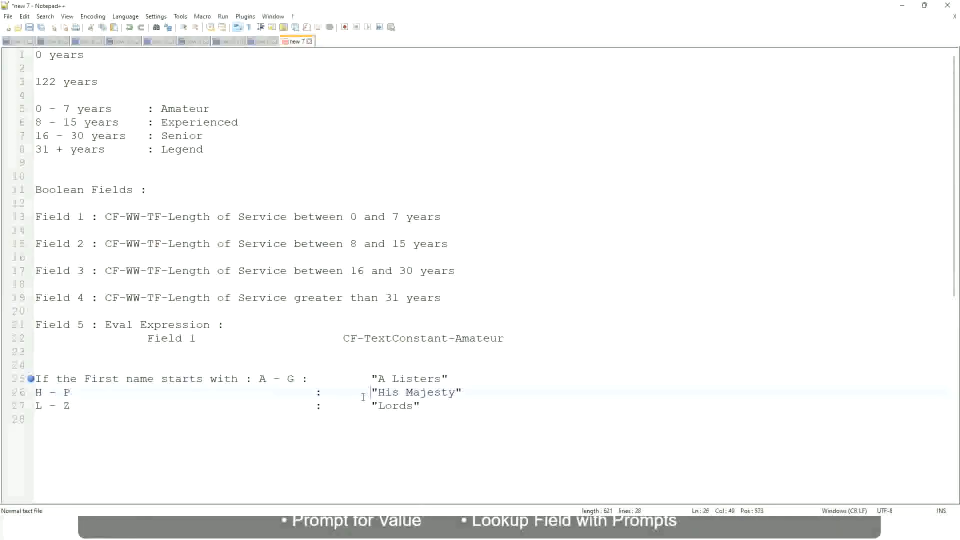
Step: Replace all three first-name rule lines with the word "If"
{"action": "left_click_drag", "start_coordinate": [437, 411], "coordinate": [33, 380]}
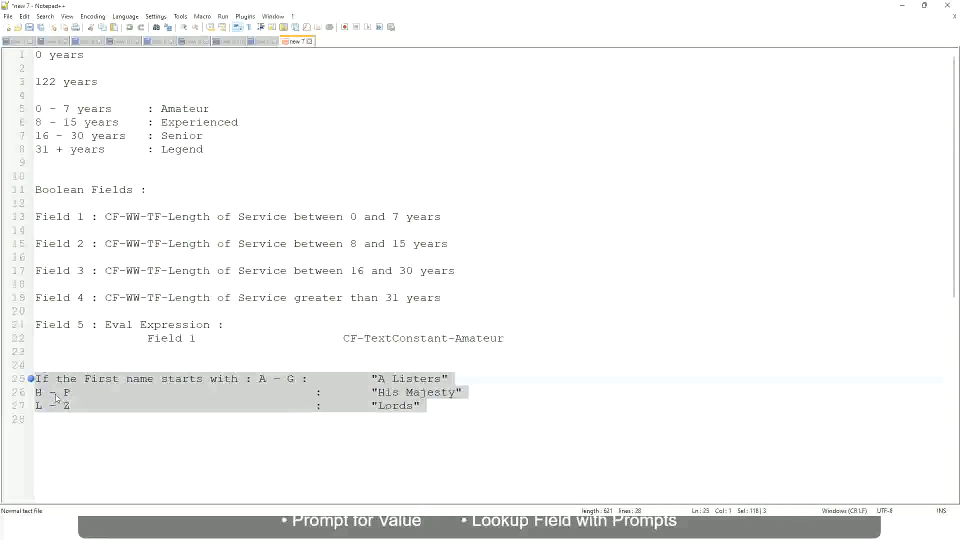
{"action": "type", "text": "If "}
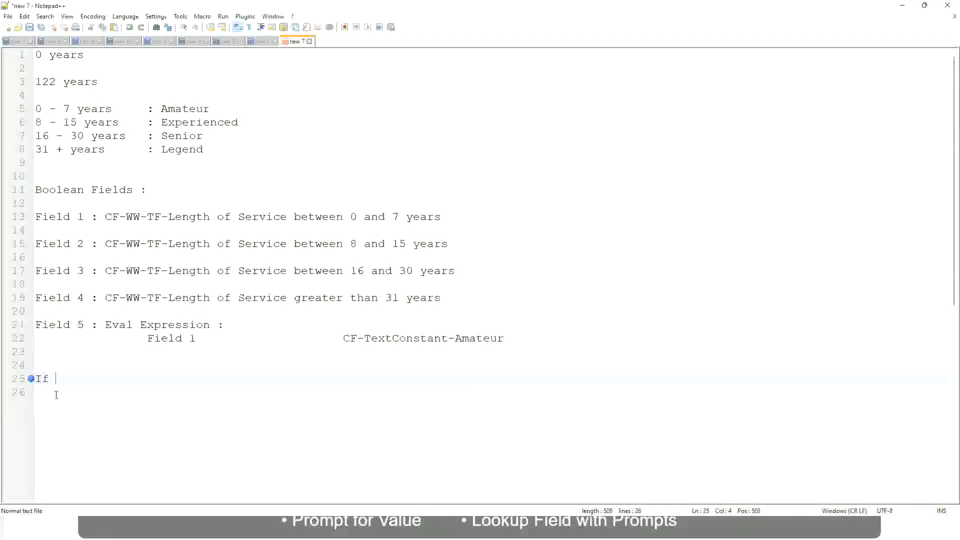
{"action": "type", "text": "Prior E"}
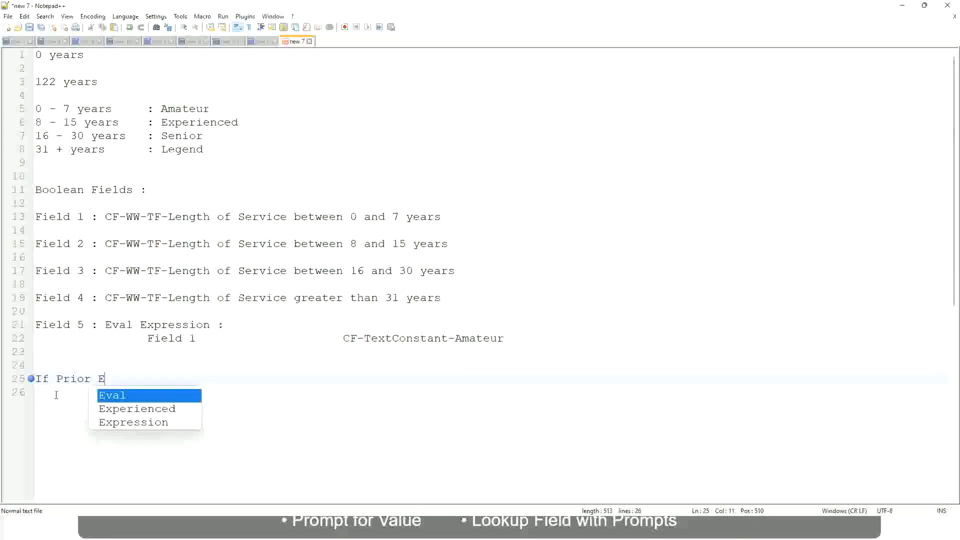
{"action": "type", "text": "xperience"}
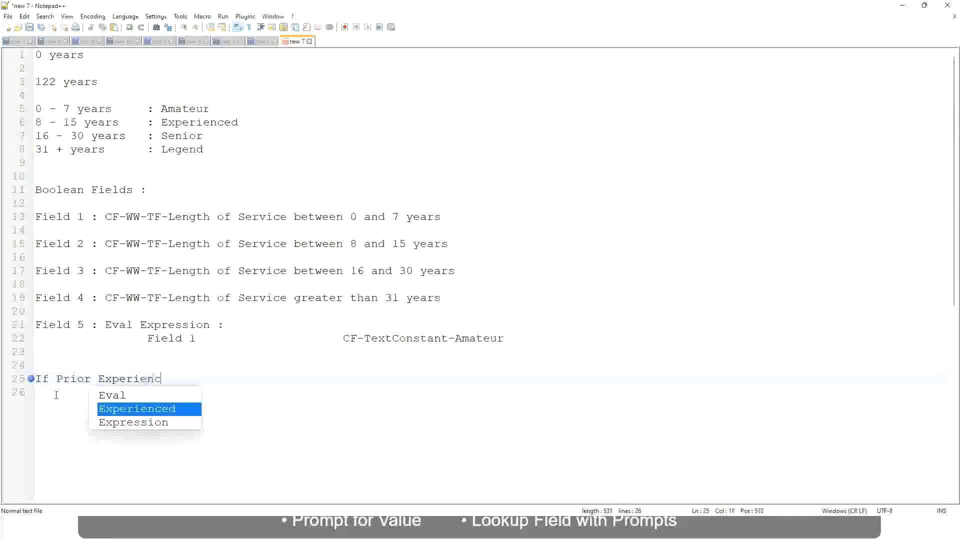
{"action": "key", "text": "BackSpace"}
{"action": "key", "text": "BackSpace"}
{"action": "key", "text": "BackSpace"}
{"action": "key", "text": "BackSpace"}
{"action": "key", "text": "BackSpace"}
{"action": "key", "text": "BackSpace"}
{"action": "key", "text": "BackSpace"}
{"action": "key", "text": "BackSpace"}
{"action": "key", "text": "BackSpace"}
{"action": "key", "text": "BackSpace"}
{"action": "key", "text": "BackSpace"}
{"action": "key", "text": "BackSpace"}
{"action": "key", "text": "BackSpace"}
{"action": "key", "text": "BackSpace"}
{"action": "key", "text": "BackSpace"}
{"action": "key", "text": "BackSpace"}
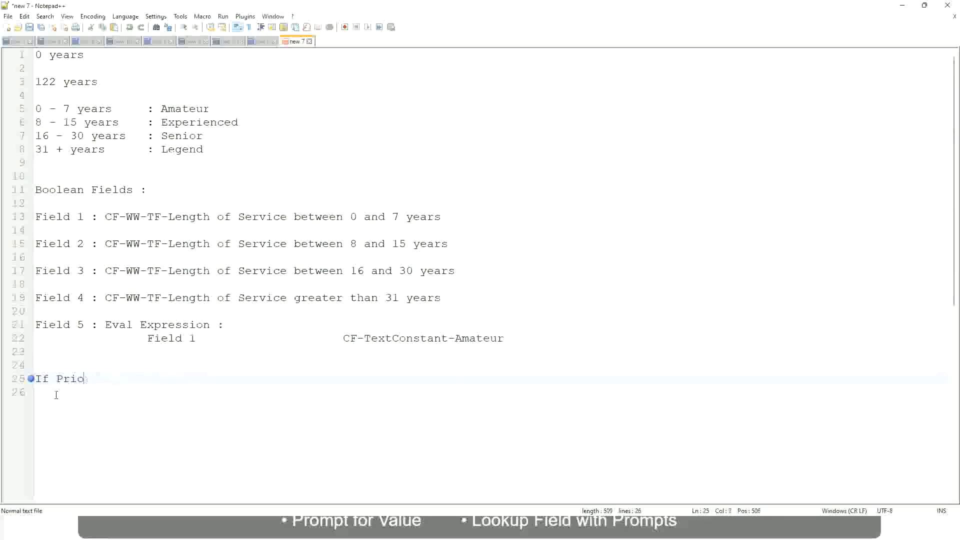
{"action": "type", "text": "Job Profile is "}
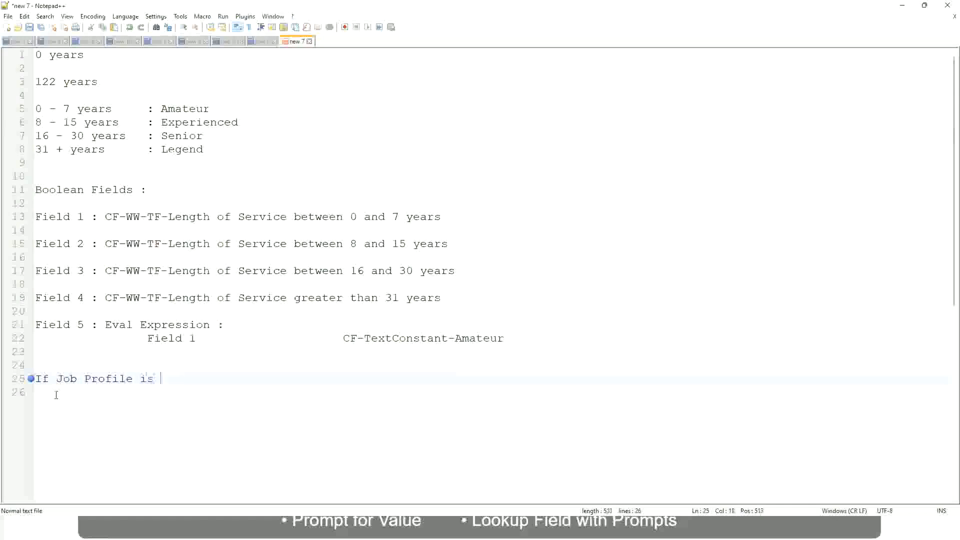
{"action": "type", "text": ": Manager"}
{"action": "key", "text": "BackSpace"}
{"action": "key", "text": "BackSpace"}
{"action": "key", "text": "BackSpace"}
{"action": "key", "text": "BackSpace"}
{"action": "key", "text": "BackSpace"}
{"action": "key", "text": "BackSpace"}
{"action": "key", "text": "BackSpace"}
{"action": "key", "text": "BackSpace"}
{"action": "key", "text": "BackSpace"}
{"action": "key", "text": "BackSpace"}
{"action": "key", "text": "BackSpace"}
{"action": "key", "text": "BackSpace"}
{"action": "key", "text": "BackSpace"}
{"action": "key", "text": "BackSpace"}
{"action": "key", "text": "BackSpace"}
{"action": "key", "text": "BackSpace"}
{"action": "key", "text": "BackSpace"}
{"action": "key", "text": "BackSpace"}
{"action": "key", "text": "BackSpace"}
{"action": "key", "text": "BackSpace"}
Step: Write the condition "Management Level is Manager or Above" after "If" on line 25
{"action": "type", "text": "Manage"}
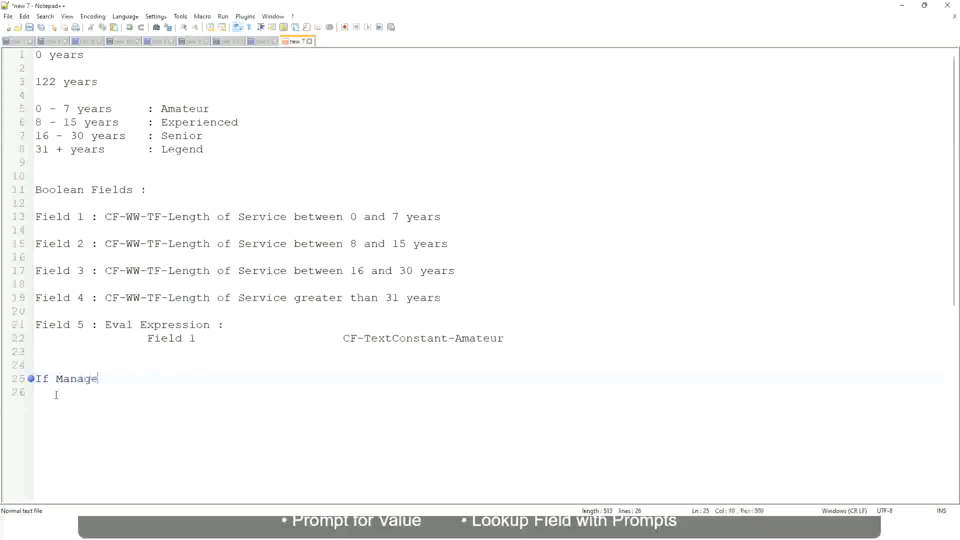
{"action": "type", "text": "ment Level is Manager "}
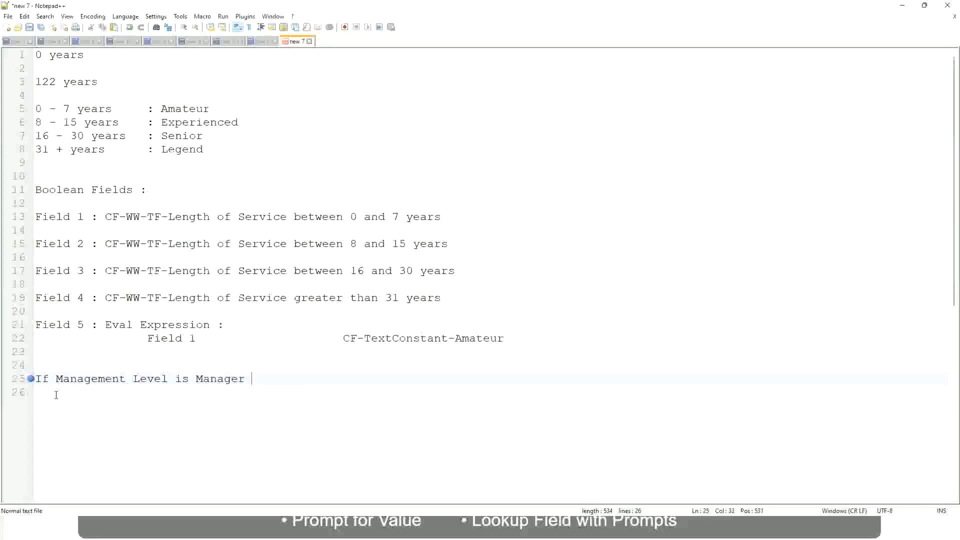
{"action": "type", "text": "or Above"}
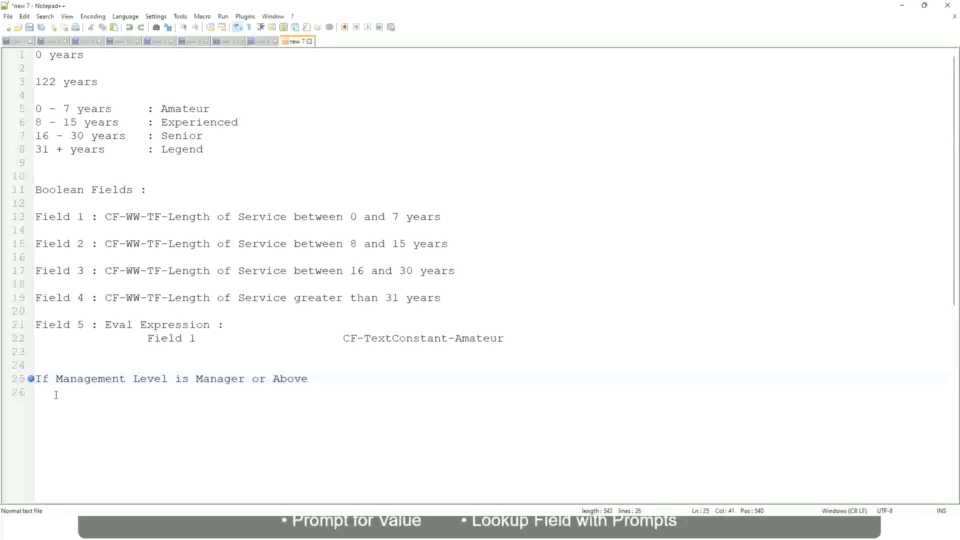
Step: Add the outcome "Proposed Allowance Plan : Car Allowance" on the same line, set apart from the condition with tabs
{"action": "key", "text": "Tab"}
{"action": "key", "text": "Tab"}
{"action": "key", "text": "Tab"}
{"action": "key", "text": "Tab"}
{"action": "type", "text": "Proposed"}
{"action": "type", "text": "Allowance "}
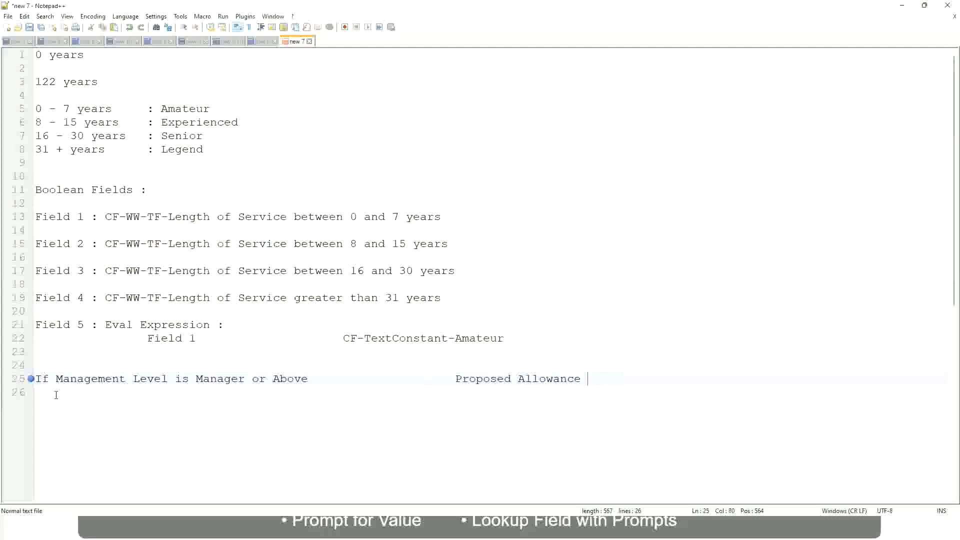
{"action": "type", "text": "Plan"}
{"action": "type", "text": ": Car Allowance"}
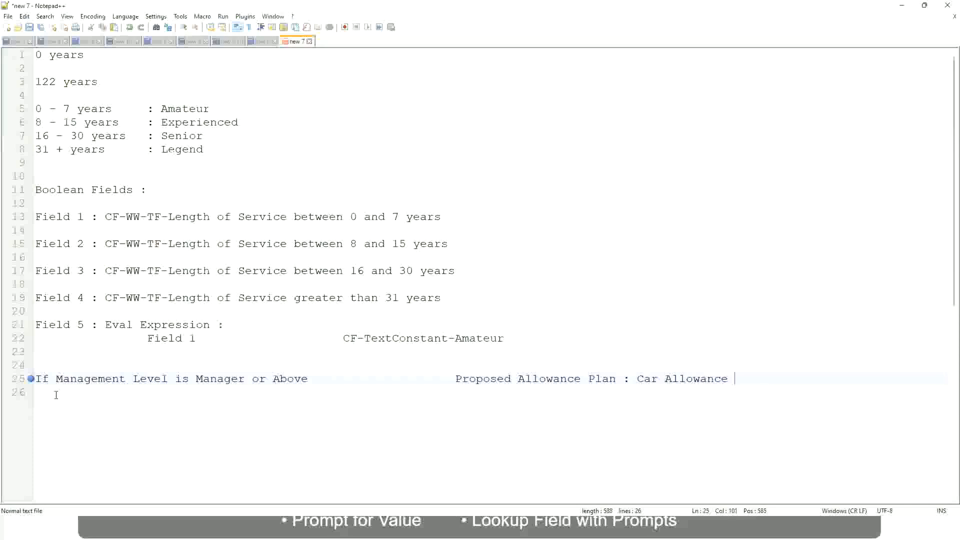
Step: Start a new rule line below with "If Management Level is"
{"action": "key", "text": "Return"}
{"action": "type", "text": "If Management Level is"}
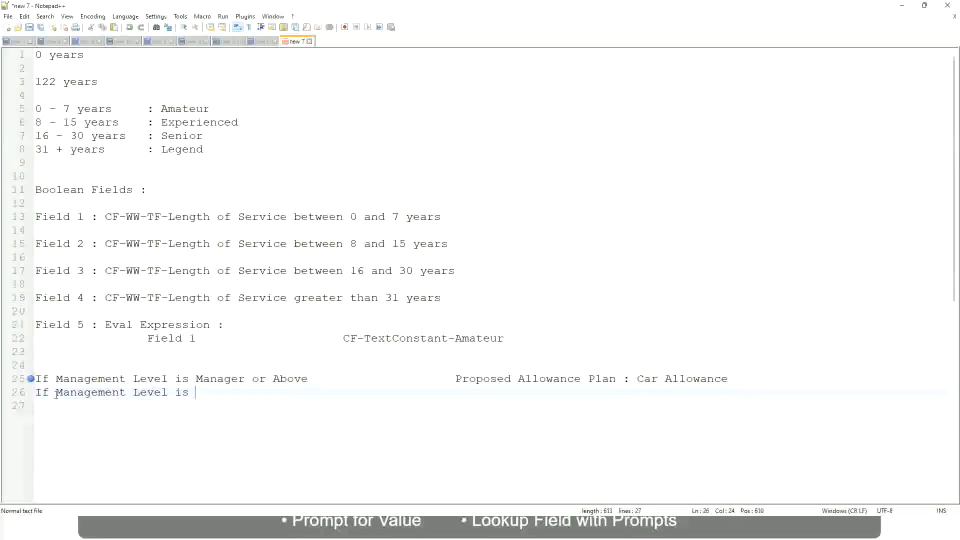
Step: Delete "or Above" from the Manager condition on line 25
{"action": "key", "text": "Up"}
{"action": "key", "text": "Right"}
{"action": "key", "text": "Right"}
{"action": "key", "text": "Right"}
{"action": "key", "text": "Right"}
{"action": "key", "text": "Right"}
{"action": "key", "text": "Right"}
{"action": "key", "text": "Right"}
{"action": "key", "text": "shift+Right"}
{"action": "key", "text": "shift+Right"}
{"action": "key", "text": "shift+Right"}
{"action": "key", "text": "shift+Right"}
{"action": "key", "text": "shift+Right"}
{"action": "key", "text": "shift+Right"}
{"action": "key", "text": "shift+Right"}
{"action": "key", "text": "shift+Right"}
{"action": "key", "text": "shift+Right"}
{"action": "key", "text": "Delete"}
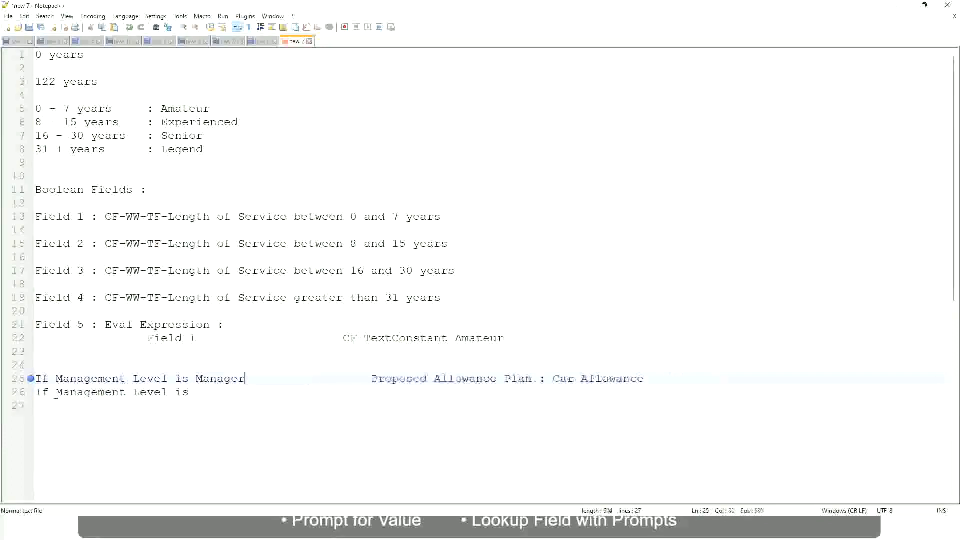
Step: Complete the second rule line with "Director" and the tab-aligned outcome "Executive Allowance"
{"action": "key", "text": "Down"}
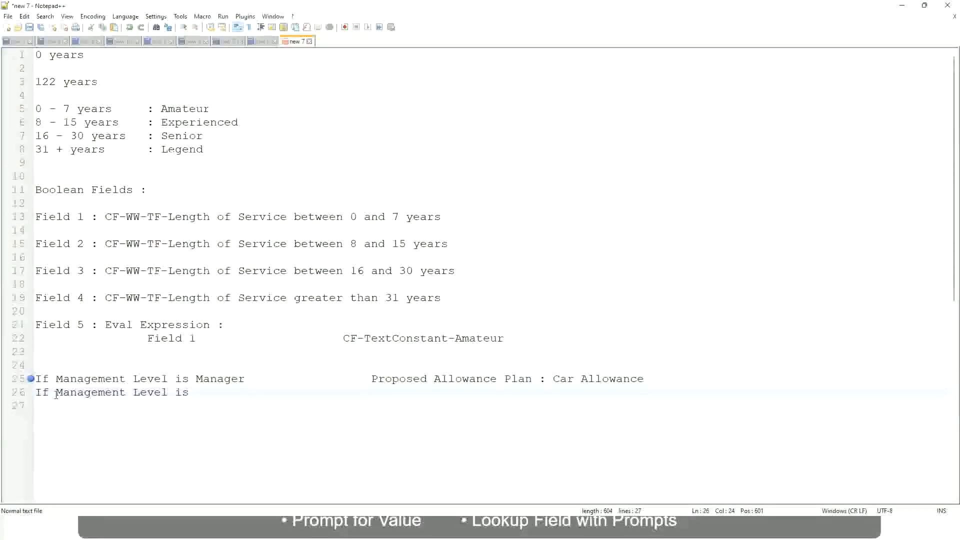
{"action": "type", "text": "Director"}
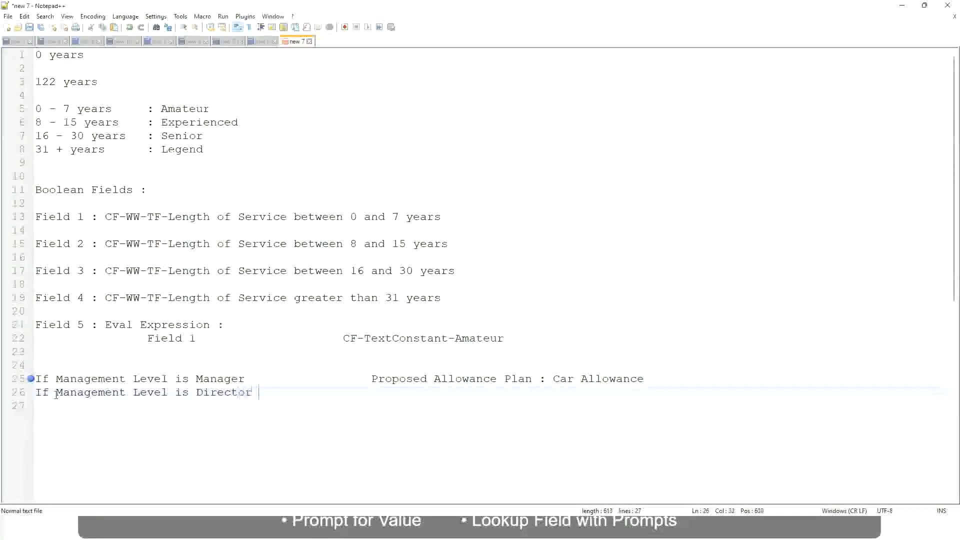
{"action": "key", "text": "Tab"}
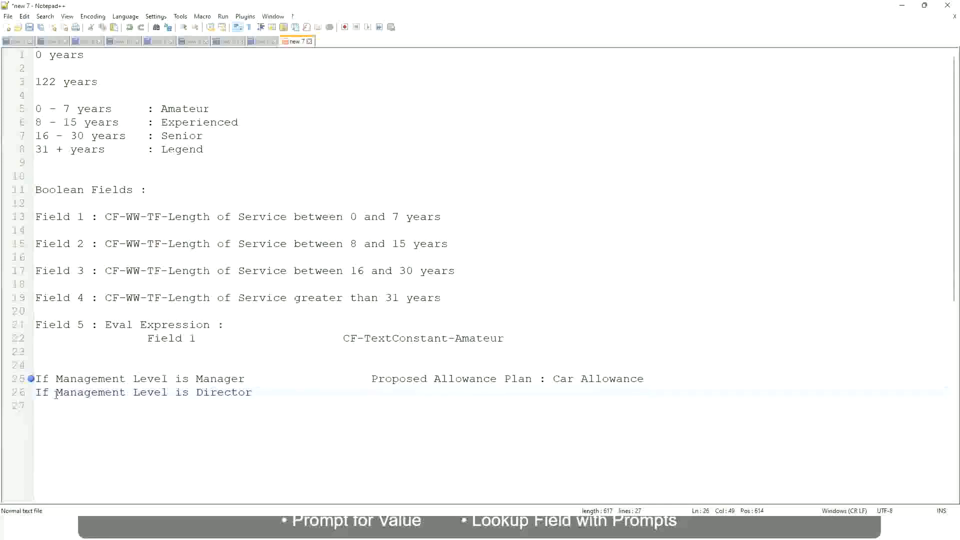
{"action": "type", "text": "Executive "}
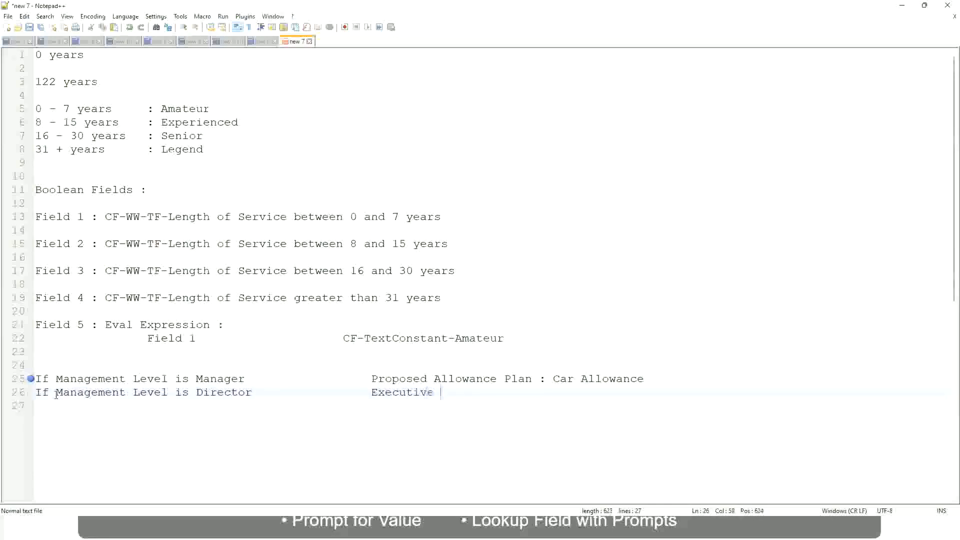
{"action": "type", "text": "Allo"}
{"action": "key", "text": "Return"}
{"action": "key", "text": "Return"}
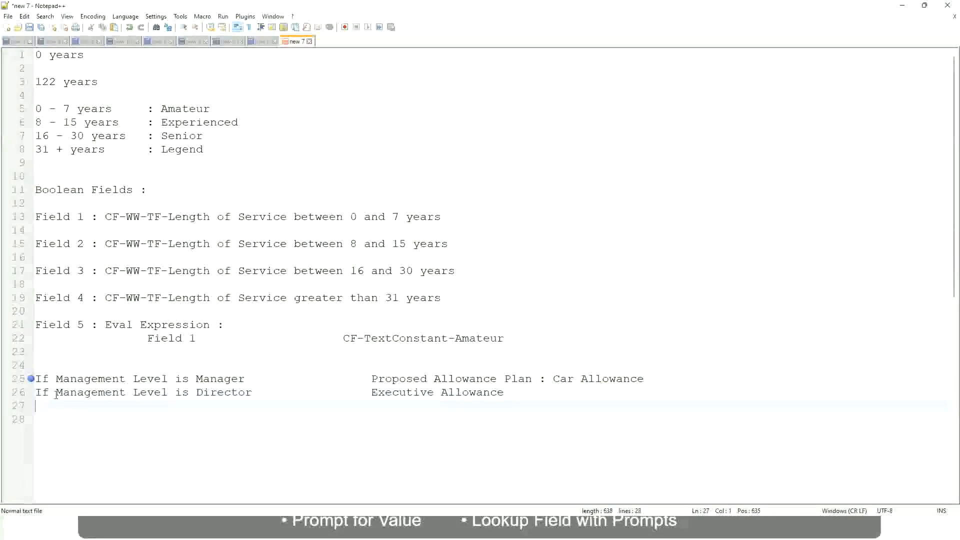
Step: Add a third rule line reading "If Management Level is CEO" with the tab-aligned outcome "CEO Allowance"
{"action": "type", "text": "If Management"}
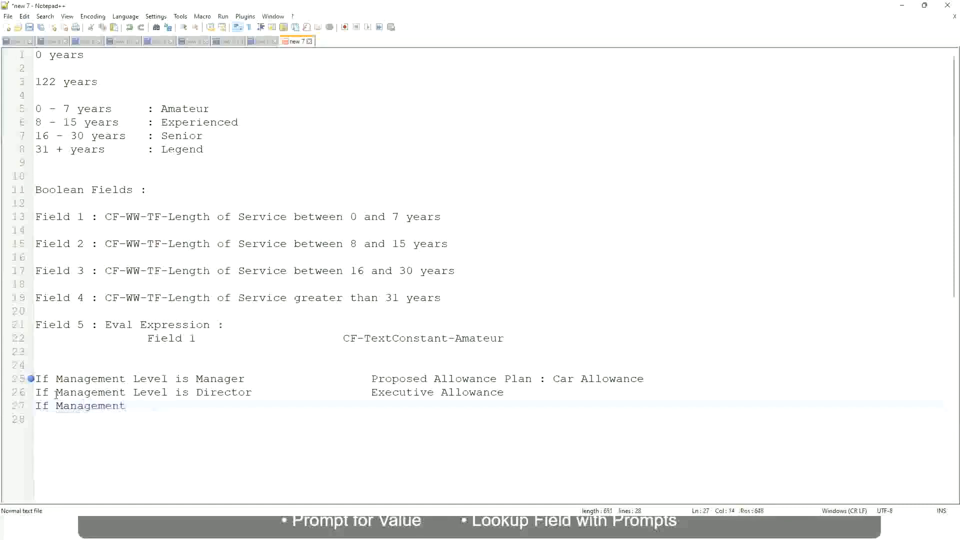
{"action": "type", "text": " le"}
{"action": "key", "text": "BackSpace"}
{"action": "key", "text": "BackSpace"}
{"action": "type", "text": "le"}
{"action": "key", "text": "BackSpace"}
{"action": "key", "text": "BackSpace"}
{"action": "type", "text": "Le"}
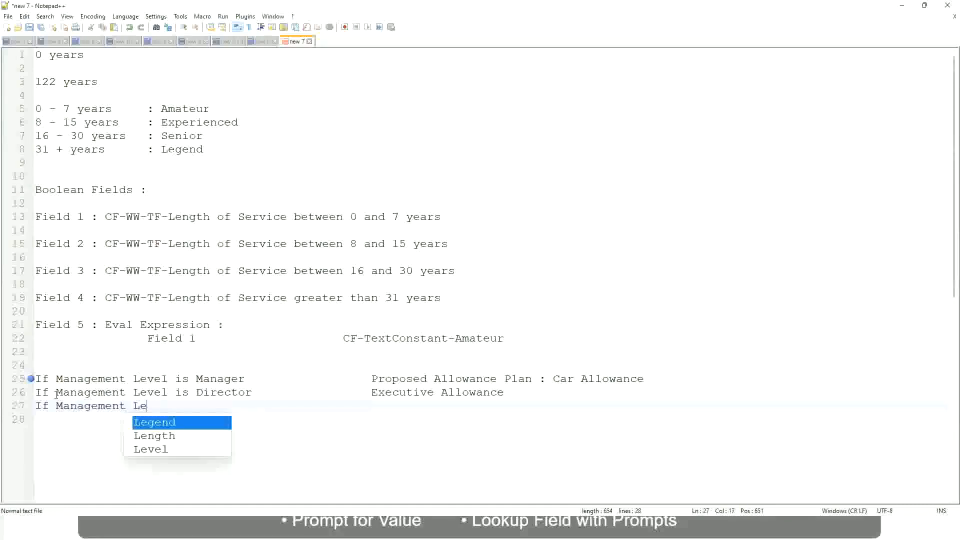
{"action": "key", "text": "Down"}
{"action": "key", "text": "Down"}
{"action": "key", "text": "Return"}
{"action": "type", "text": "is "}
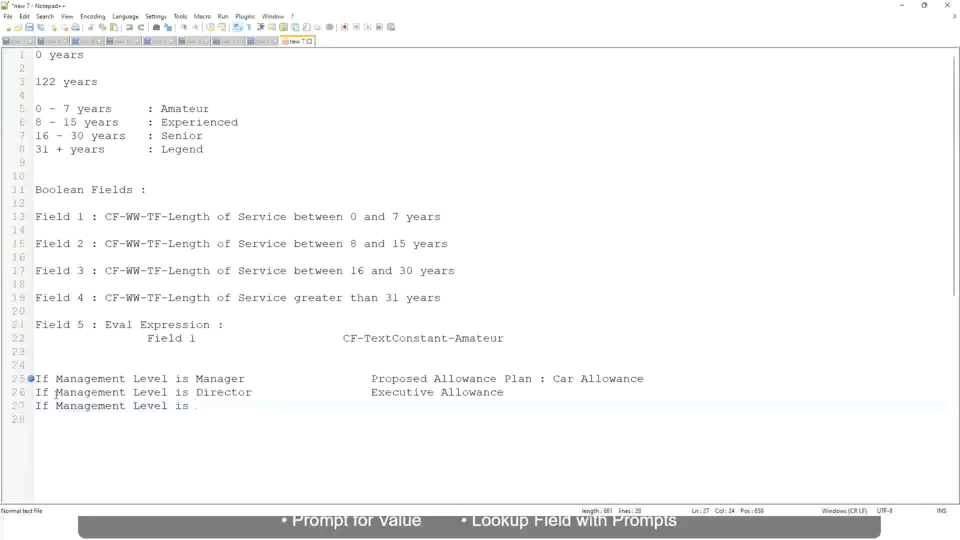
{"action": "type", "text": "CEO"}
{"action": "type", "text": "CEO Allowance"}
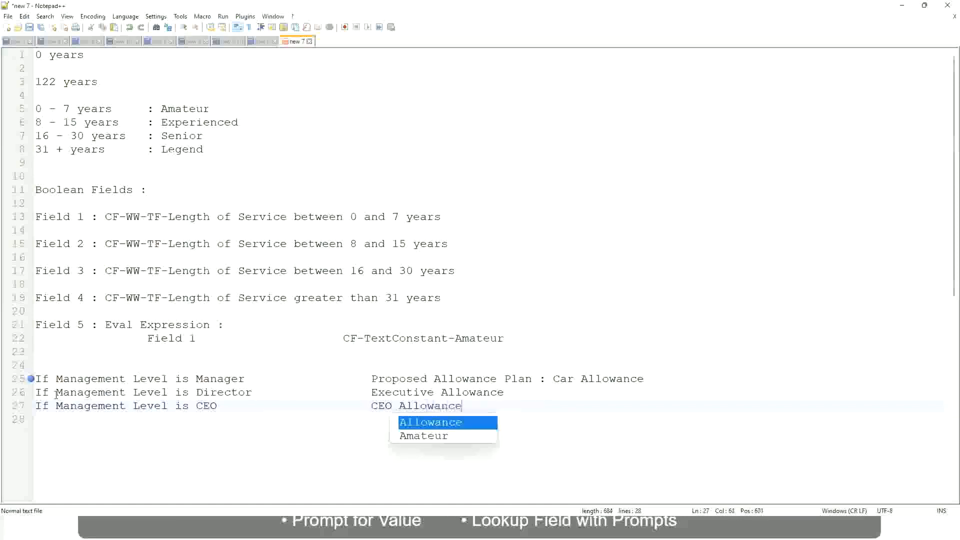
{"action": "key", "text": "Escape"}
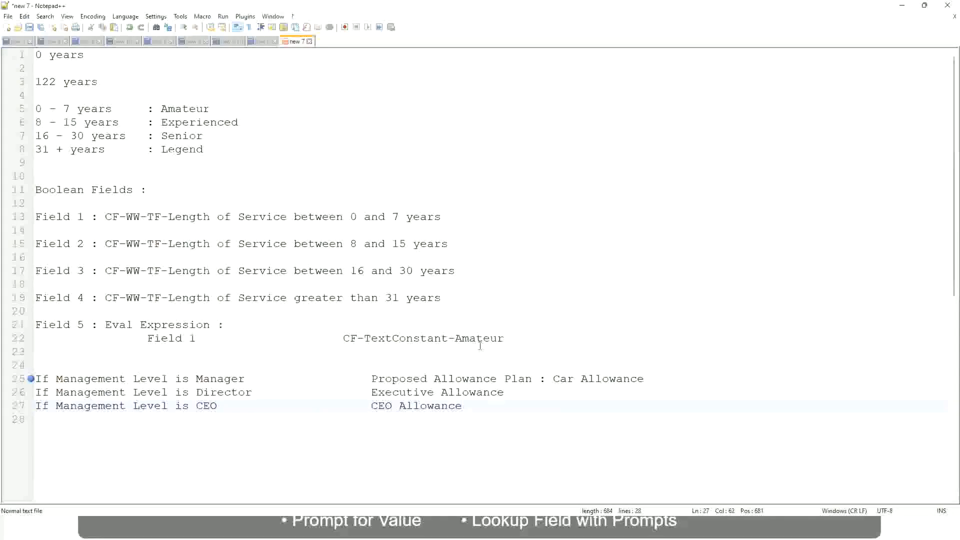
{"action": "left_click", "coordinate": [553, 378]}
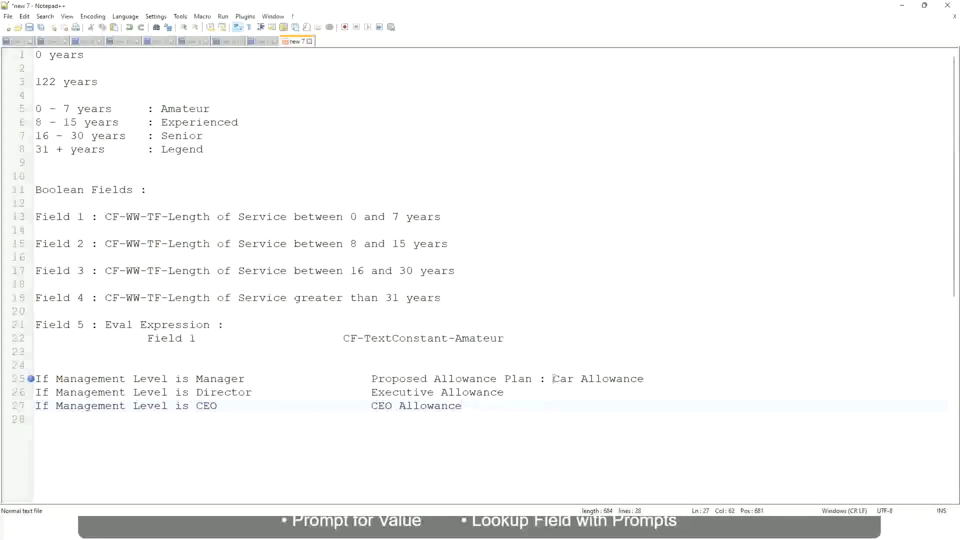
Step: Replace the Manager rule's outcome on line 25 with "First Line Manager"
{"action": "left_click_drag", "start_coordinate": [553, 379], "coordinate": [645, 375]}
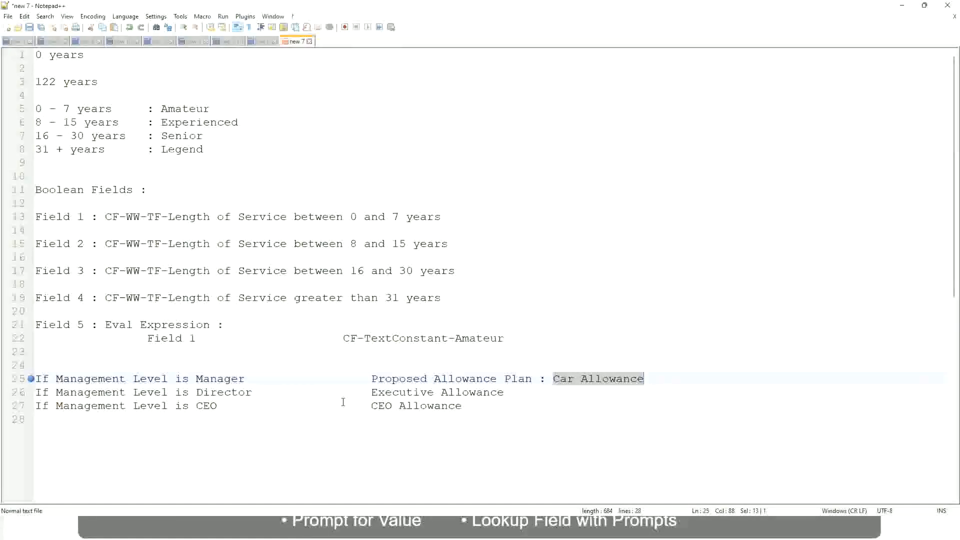
{"action": "left_click", "coordinate": [445, 379]}
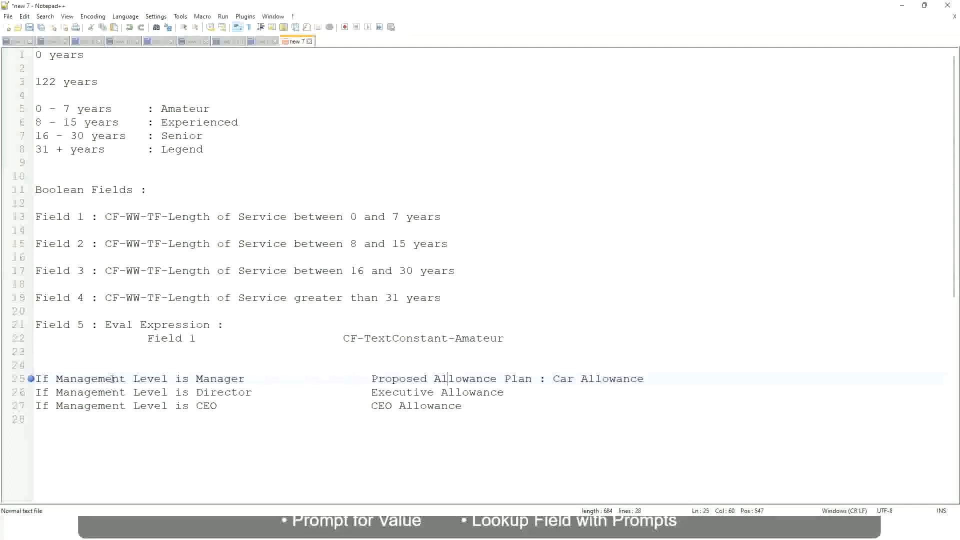
{"action": "left_click", "coordinate": [196, 379]}
{"action": "left_click_drag", "start_coordinate": [372, 379], "coordinate": [658, 375]}
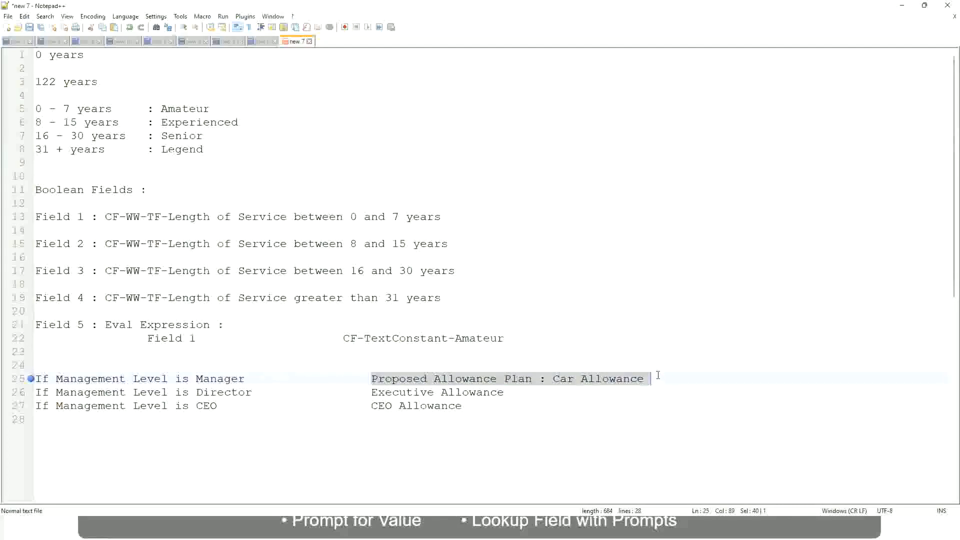
{"action": "type", "text": "Managers"}
{"action": "key", "text": "BackSpace"}
{"action": "key", "text": "BackSpace"}
{"action": "key", "text": "BackSpace"}
{"action": "key", "text": "BackSpace"}
{"action": "key", "text": "BackSpace"}
{"action": "key", "text": "BackSpace"}
{"action": "key", "text": "BackSpace"}
{"action": "key", "text": "BackSpace"}
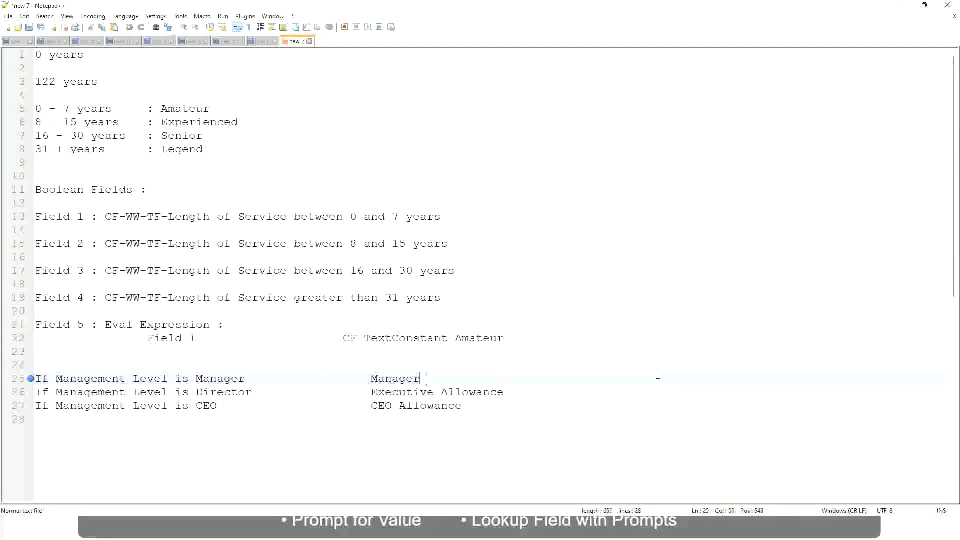
{"action": "type", "text": "First Line Ma"}
{"action": "type", "text": "nager"}
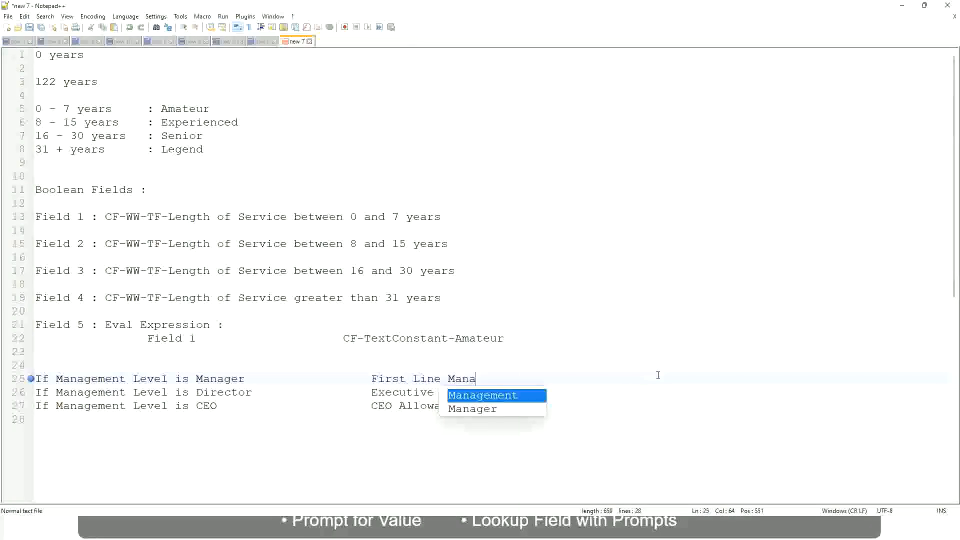
Step: Insert "Name of the" before "First Line Manager" in the Manager rule's outcome
{"action": "key", "text": "Left"}
{"action": "key", "text": "Left"}
{"action": "key", "text": "Left"}
{"action": "key", "text": "Left"}
{"action": "key", "text": "Left"}
{"action": "key", "text": "Left"}
{"action": "key", "text": "Left"}
{"action": "key", "text": "Left"}
{"action": "key", "text": "Left"}
{"action": "key", "text": "Left"}
{"action": "key", "text": "Left"}
{"action": "key", "text": "Left"}
{"action": "key", "text": "Left"}
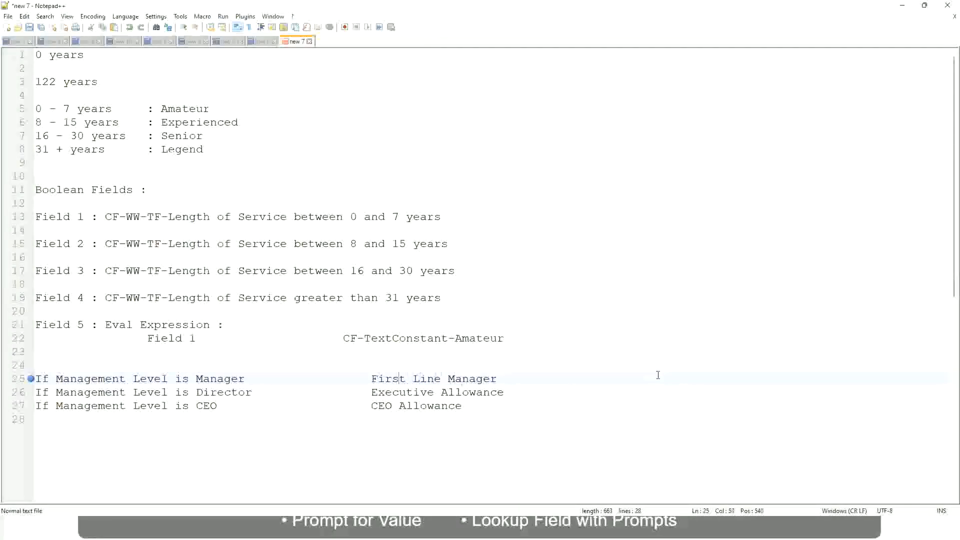
{"action": "type", "text": "Name of the"}
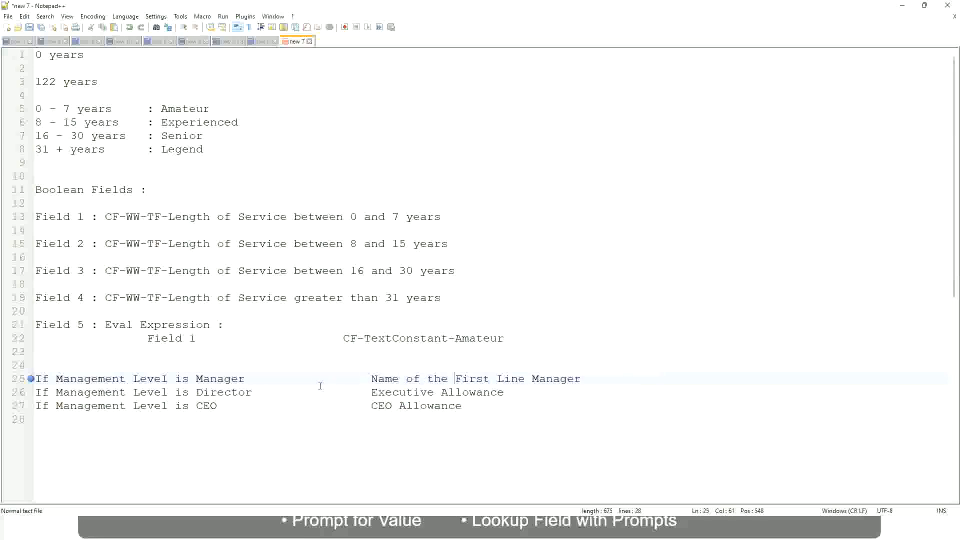
Step: Replace "Executive Allowance" in the Director rule with the partial outcome "Name of"
{"action": "left_click_drag", "start_coordinate": [371, 394], "coordinate": [504, 394]}
{"action": "type", "text": "Name "}
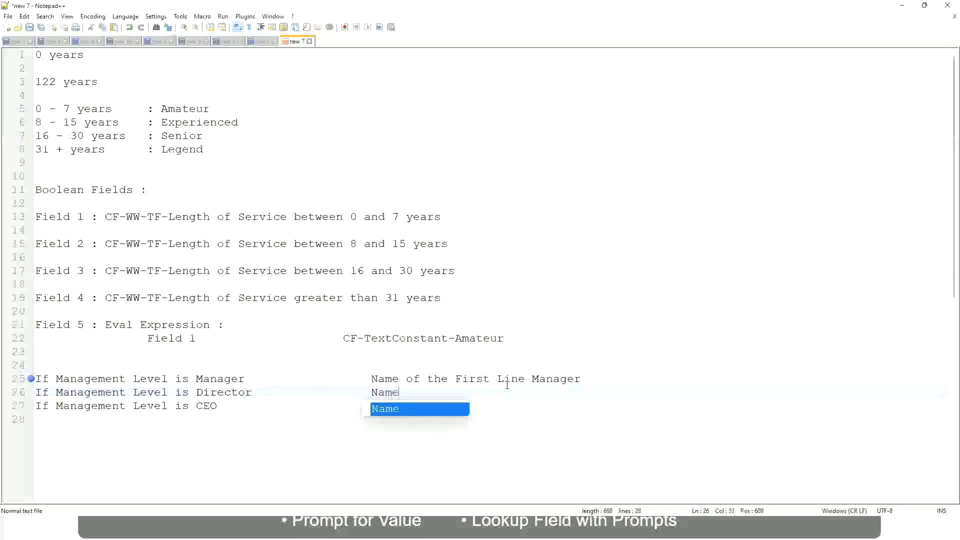
{"action": "type", "text": "of the Firs"}
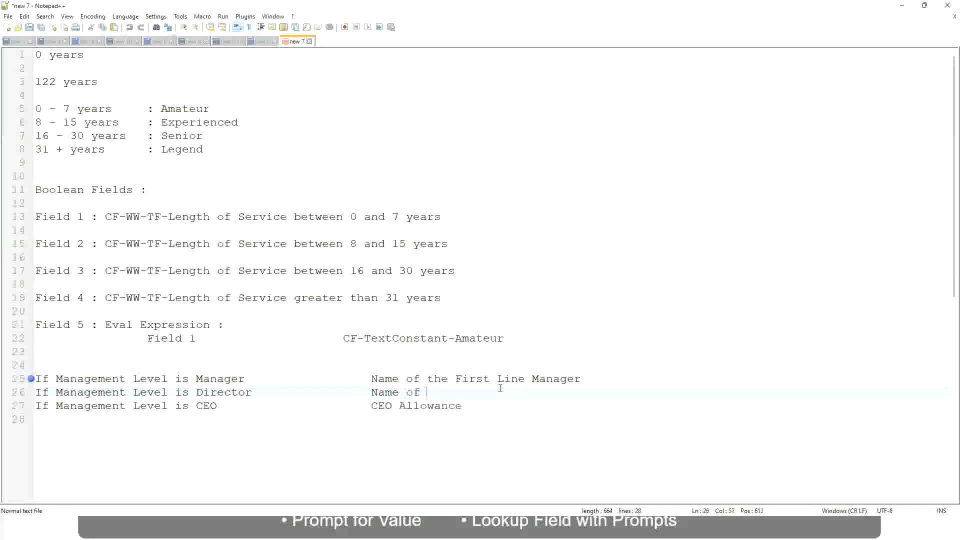
{"action": "type", "text": "t"}
{"action": "key", "text": "BackSpace"}
{"action": "key", "text": "BackSpace"}
{"action": "key", "text": "BackSpace"}
{"action": "key", "text": "BackSpace"}
{"action": "key", "text": "BackSpace"}
Step: Change "First" to "Second" in the Manager rule's outcome and complete the Director rule's outcome as "Name of Manager"
{"action": "double_click", "coordinate": [470, 379]}
{"action": "type", "text": "Second"}
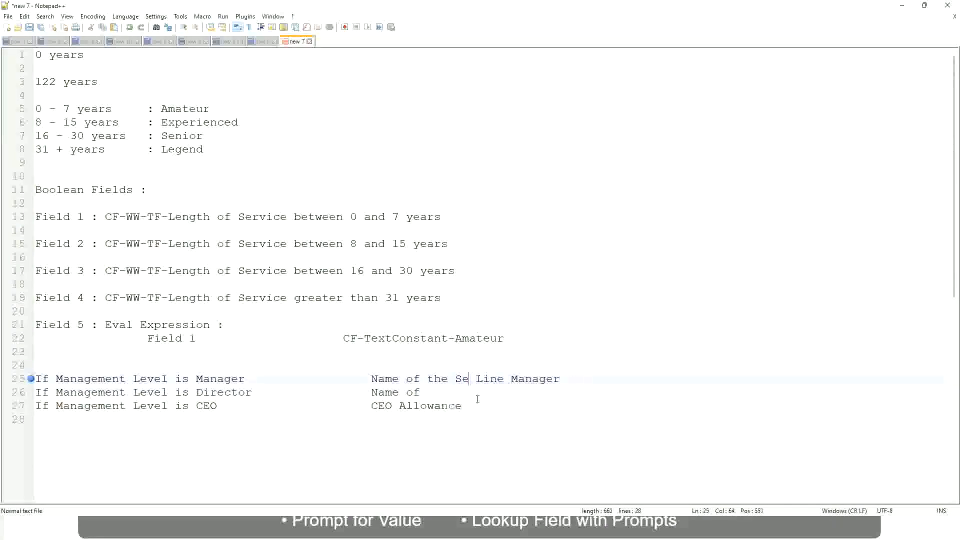
{"action": "key", "text": "BackSpace"}
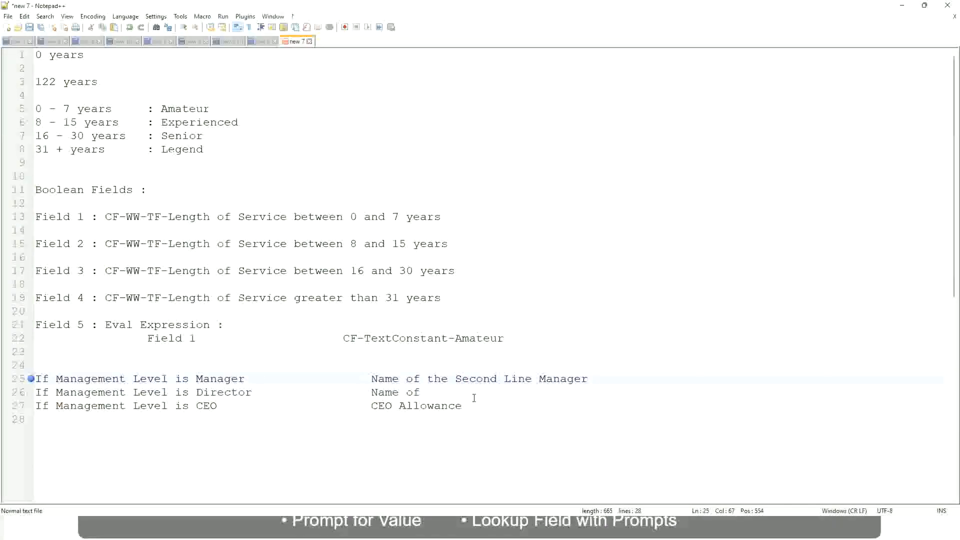
{"action": "left_click", "coordinate": [435, 392]}
{"action": "type", "text": "Manager"}
Step: Replace "CEO Allowance" in the CEO rule with "name of CEO/Himself/Herself"
{"action": "left_click_drag", "start_coordinate": [370, 406], "coordinate": [475, 406]}
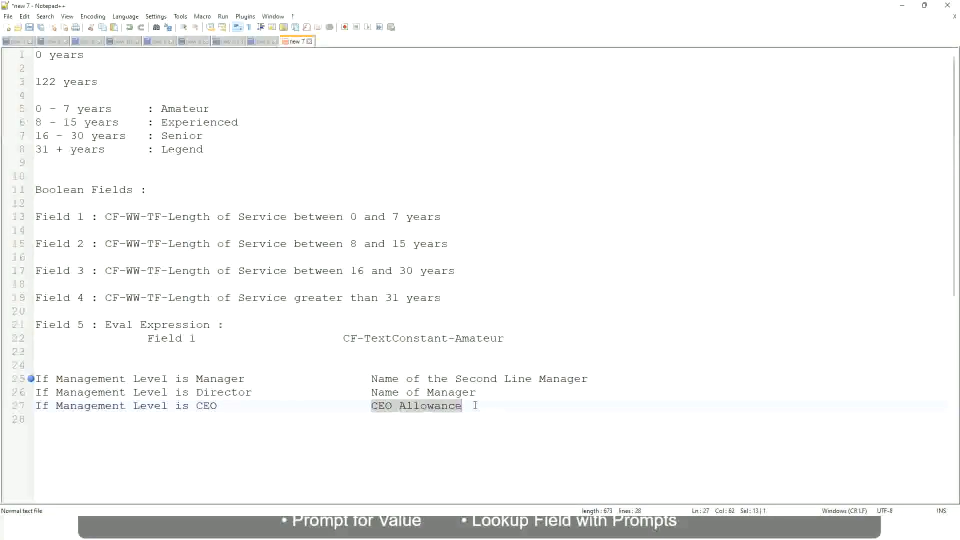
{"action": "type", "text": "name of CEO "}
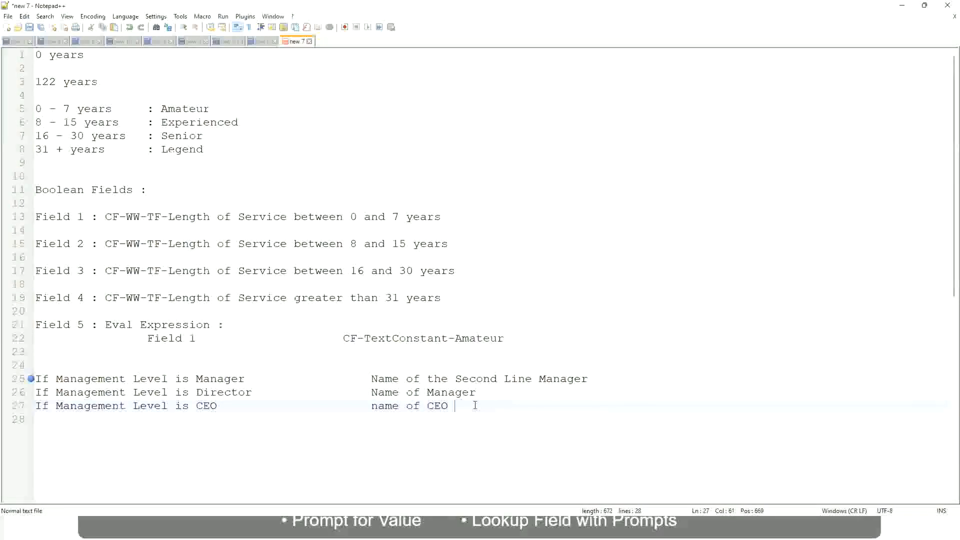
{"action": "type", "text": "/Himself/Herself"}
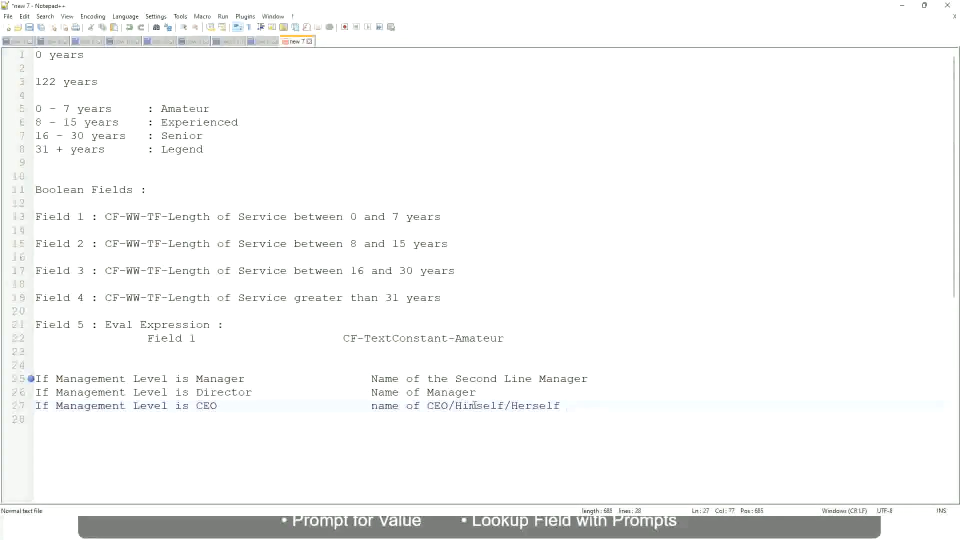
Step: Review the Manager, Director and CEO rules on lines 25 to 27, matching each condition to its outcome
{"action": "left_click", "coordinate": [346, 406]}
{"action": "left_click", "coordinate": [105, 379]}
{"action": "left_click", "coordinate": [147, 379]}
{"action": "left_click", "coordinate": [222, 379]}
{"action": "left_click", "coordinate": [195, 393]}
{"action": "left_click", "coordinate": [237, 392]}
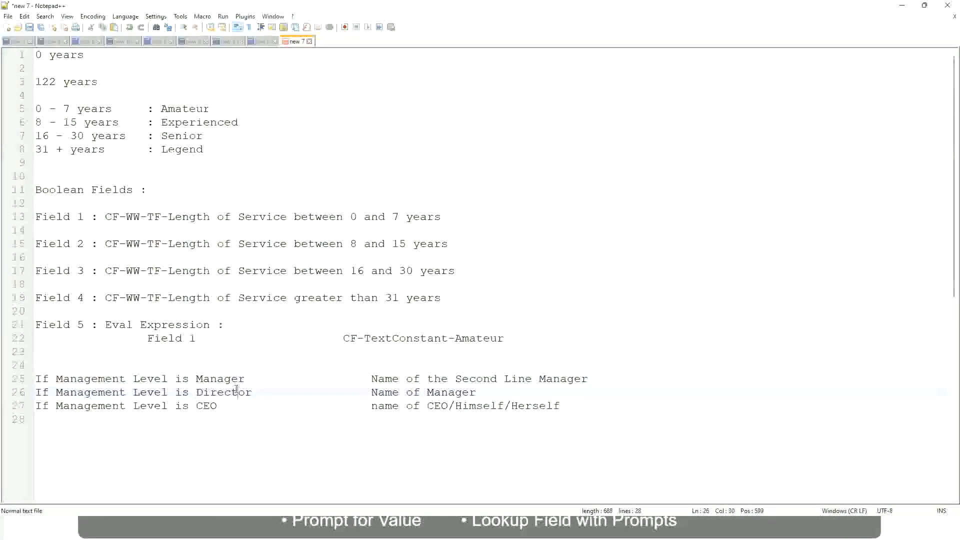
{"action": "left_click", "coordinate": [477, 393]}
{"action": "left_click", "coordinate": [215, 394]}
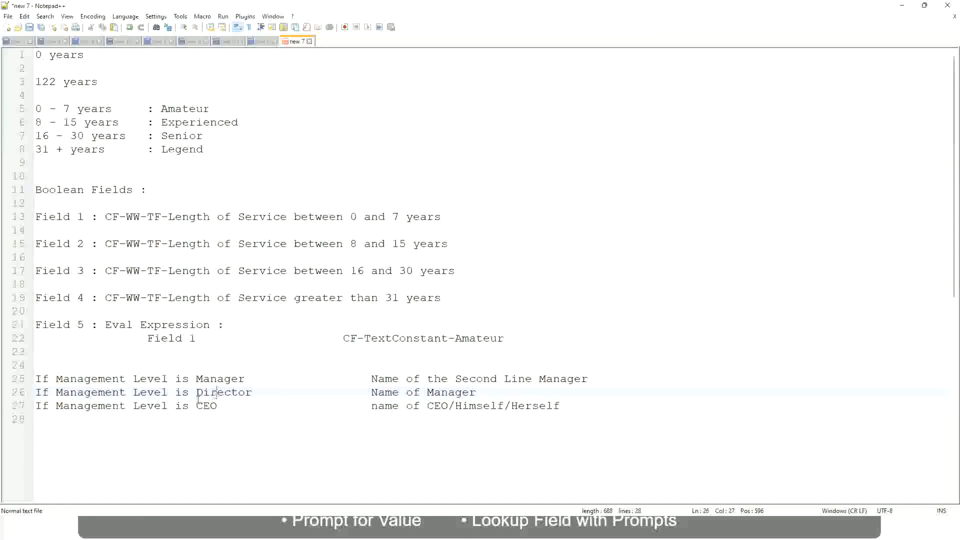
{"action": "left_click", "coordinate": [209, 406]}
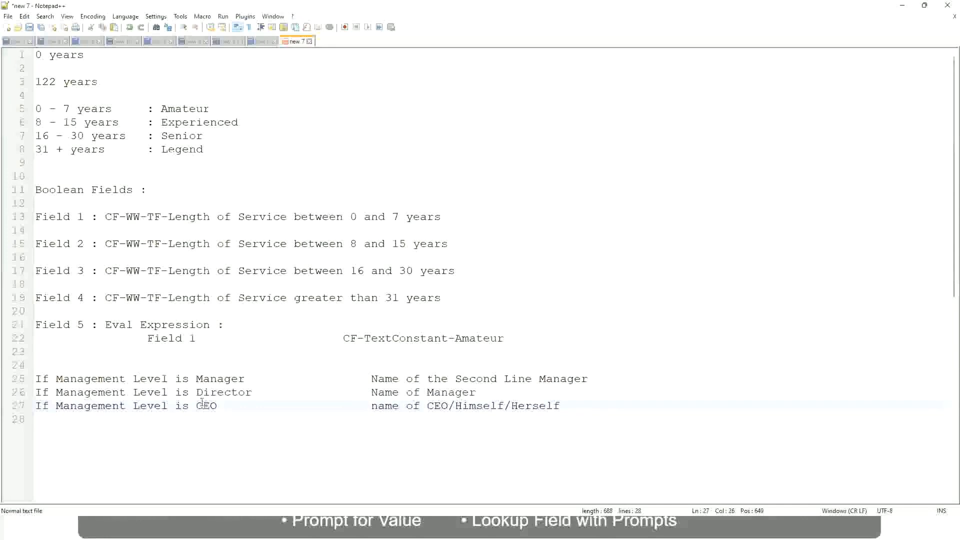
{"action": "left_click", "coordinate": [449, 409]}
{"action": "left_click", "coordinate": [566, 406]}
{"action": "left_click_drag", "start_coordinate": [568, 405], "coordinate": [30, 380]}
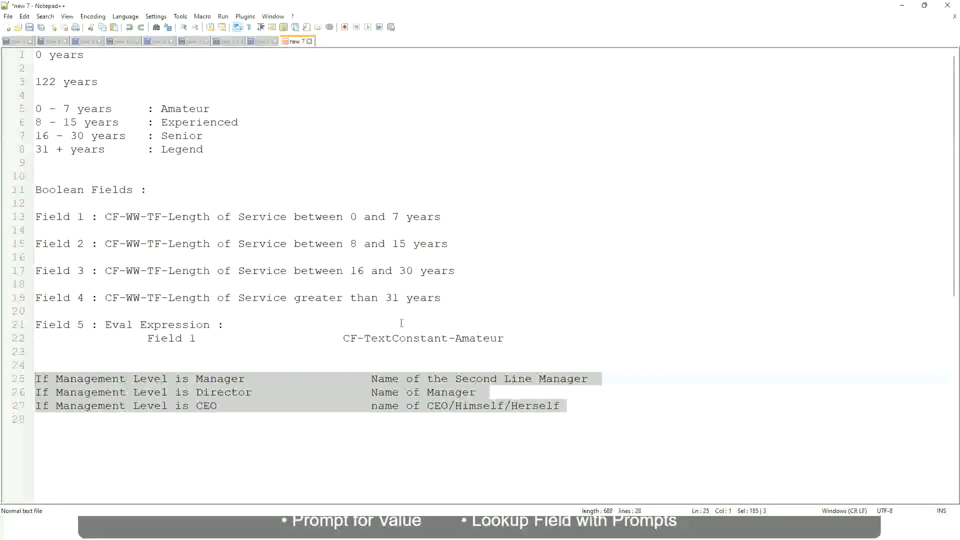
Step: Examine the Manager rule's outcome, "Name of the Second Line Manager", together with its condition
{"action": "left_click", "coordinate": [406, 380]}
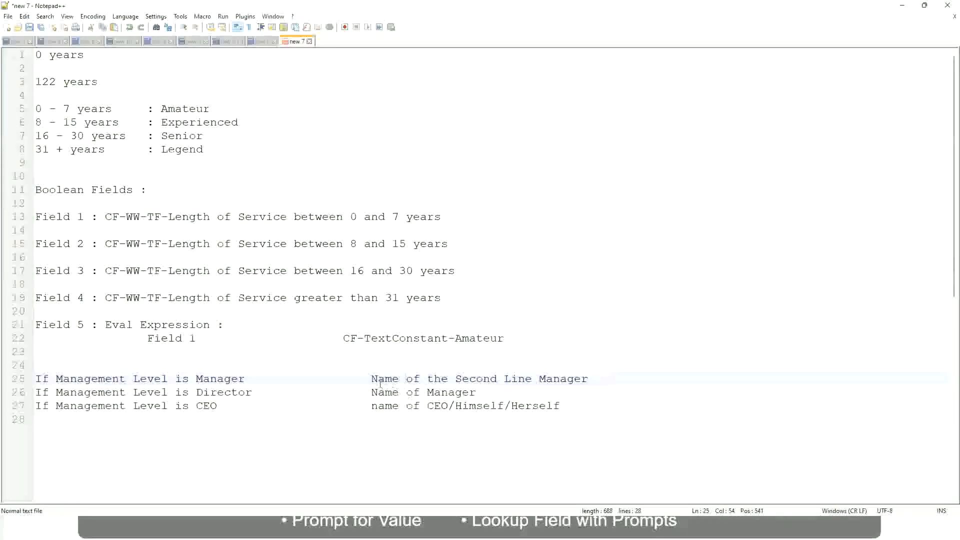
{"action": "left_click_drag", "start_coordinate": [371, 379], "coordinate": [589, 379]}
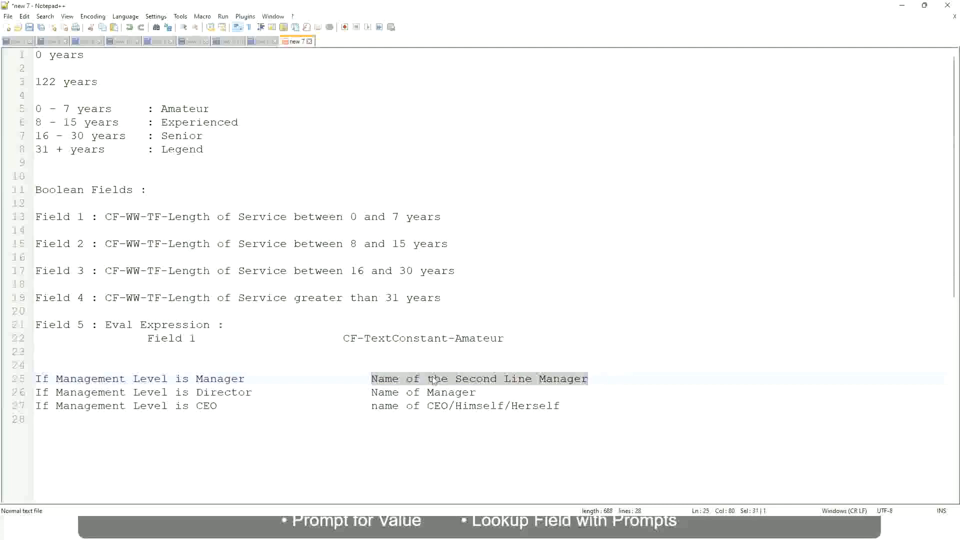
{"action": "left_click", "coordinate": [447, 378]}
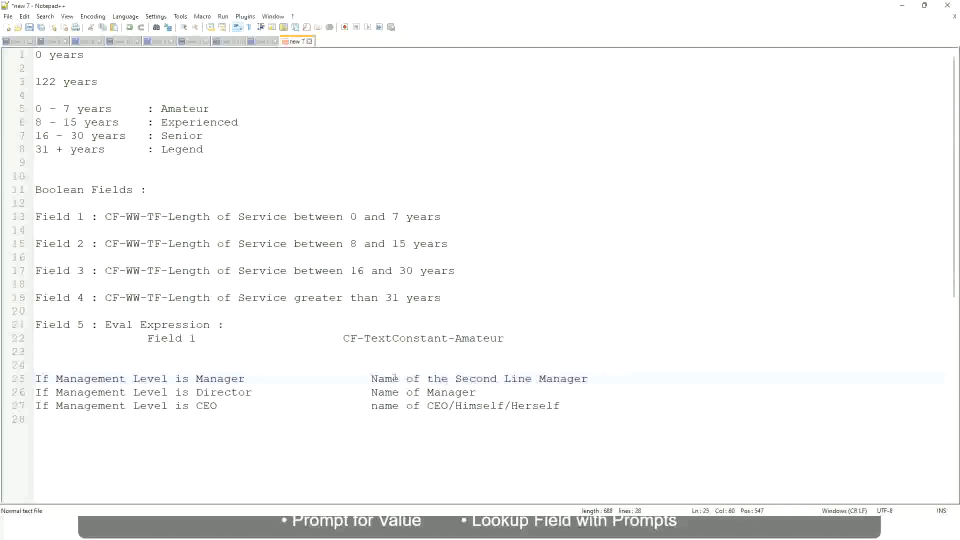
{"action": "left_click_drag", "start_coordinate": [372, 378], "coordinate": [590, 379]}
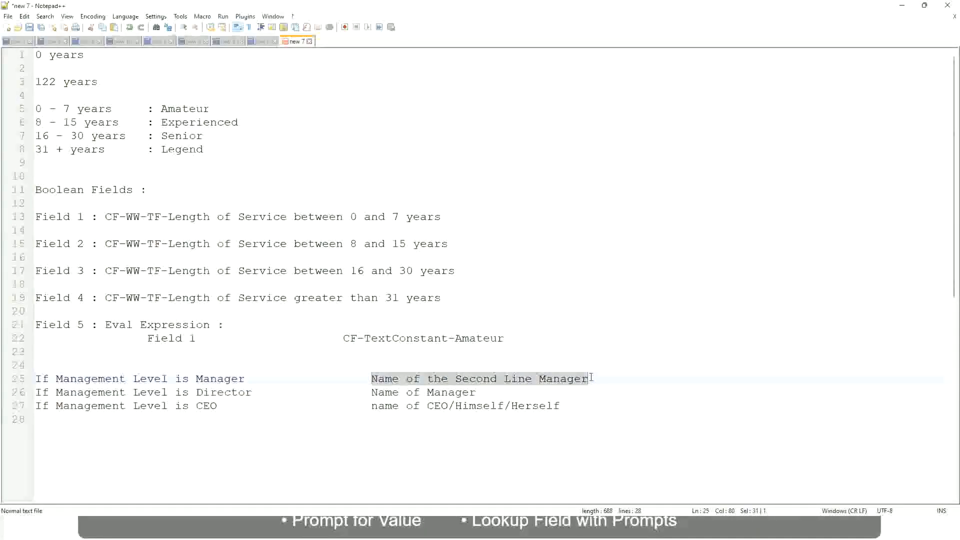
{"action": "left_click", "coordinate": [492, 381]}
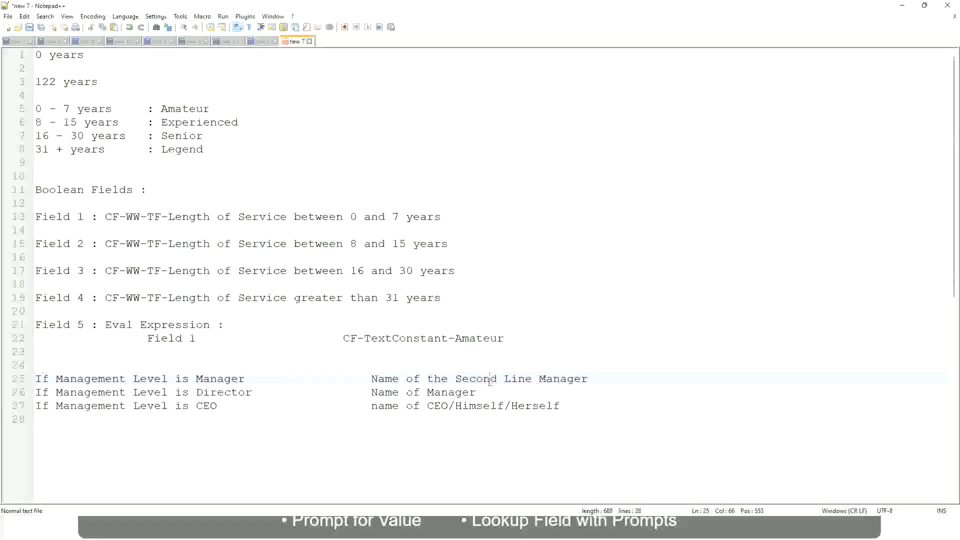
{"action": "left_click", "coordinate": [250, 379]}
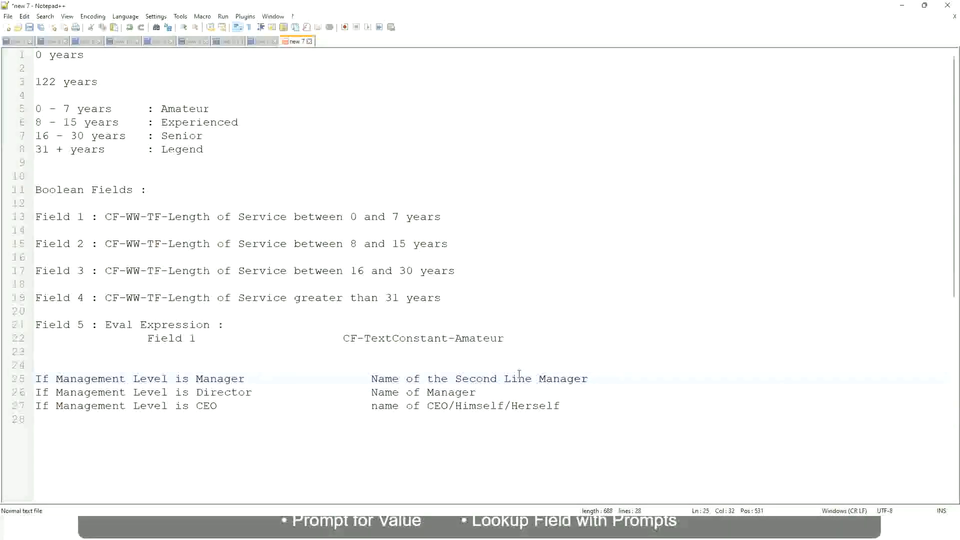
{"action": "left_click", "coordinate": [492, 378]}
{"action": "left_click_drag", "start_coordinate": [527, 378], "coordinate": [531, 378]}
{"action": "left_click", "coordinate": [603, 376]}
{"action": "left_click", "coordinate": [567, 378]}
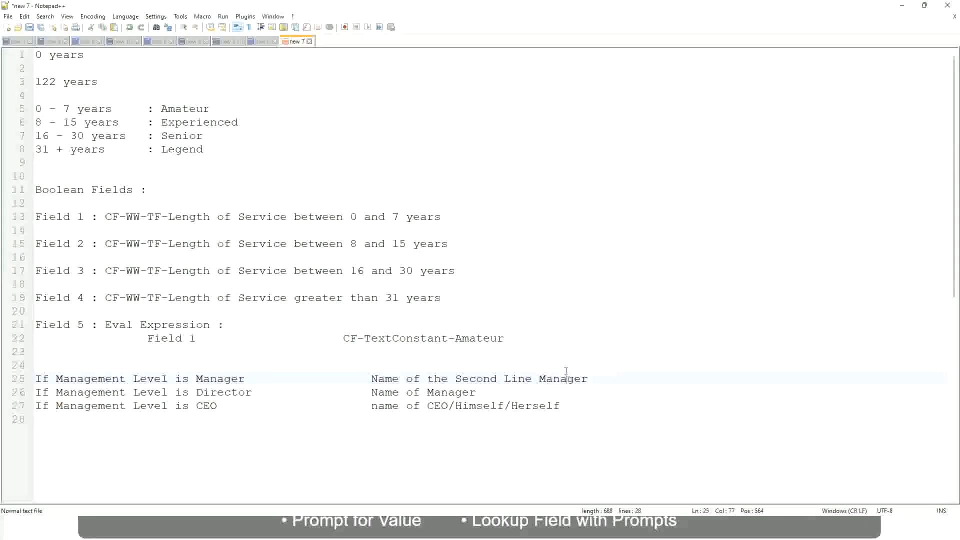
Step: Compare the experience band labels on lines 5 to 8 with the name outcomes of the management level rules
{"action": "double_click", "coordinate": [185, 110]}
{"action": "double_click", "coordinate": [194, 123]}
{"action": "double_click", "coordinate": [183, 136]}
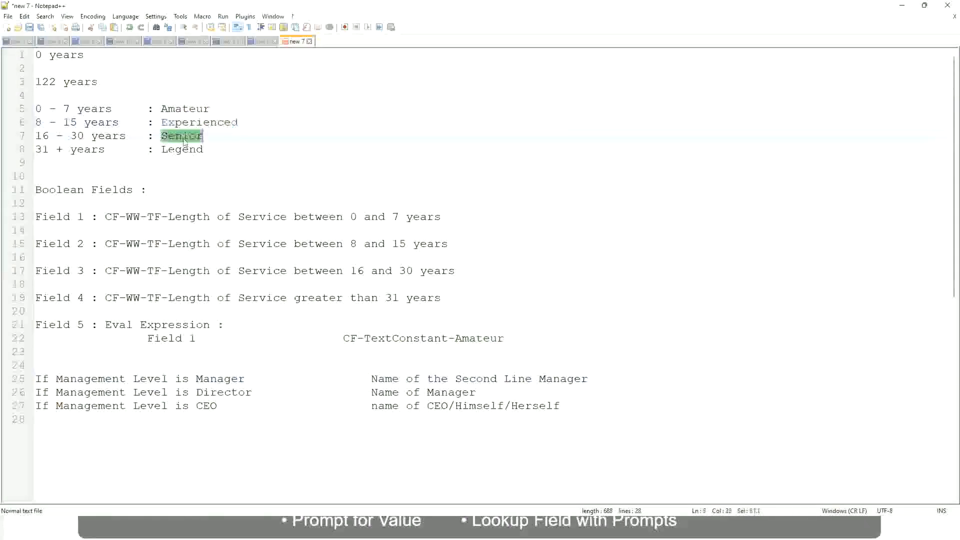
{"action": "left_click", "coordinate": [206, 145]}
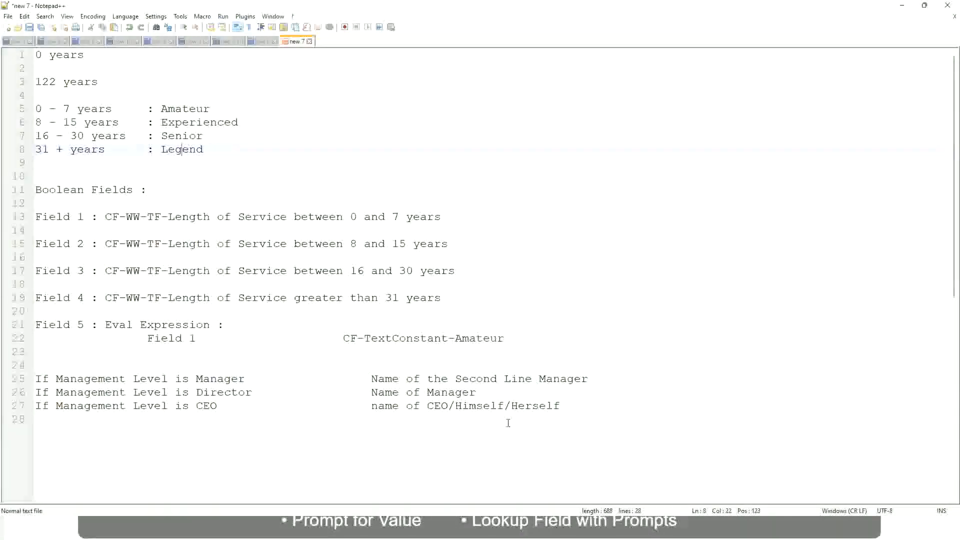
{"action": "left_click", "coordinate": [491, 405]}
{"action": "left_click", "coordinate": [462, 379]}
{"action": "left_click", "coordinate": [262, 398]}
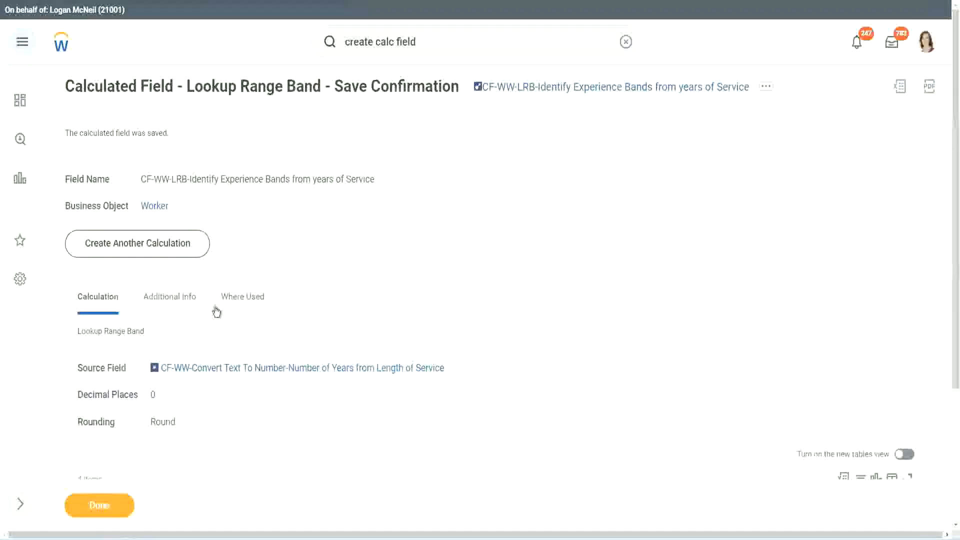
Step: Switch to Workday, copy the saved Lookup Range Band calculated field's name, and close its save confirmation
{"action": "scroll", "coordinate": [356, 173], "scroll_direction": "down", "scroll_amount": 4}
{"action": "scroll", "coordinate": [378, 197], "scroll_direction": "up", "scroll_amount": 4}
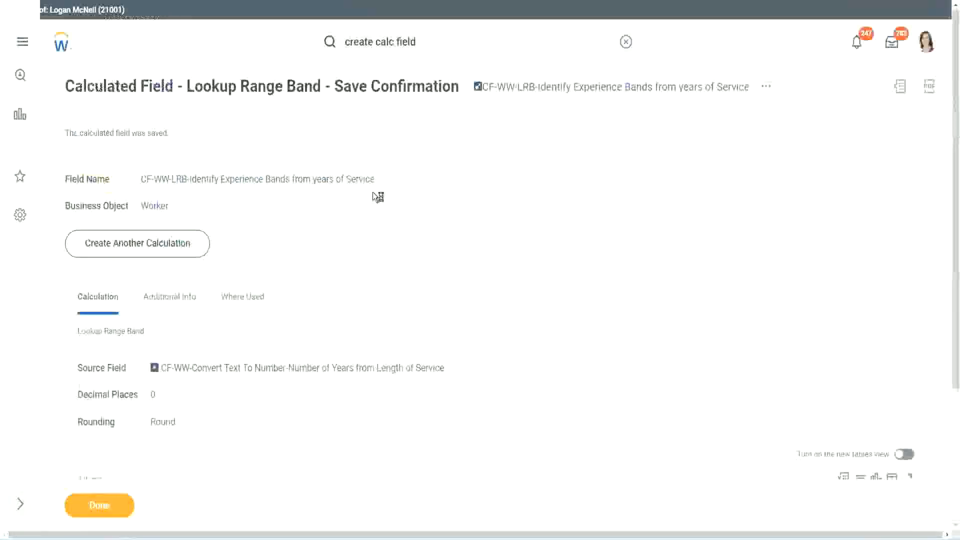
{"action": "right_click", "coordinate": [564, 93]}
{"action": "left_click", "coordinate": [595, 149]}
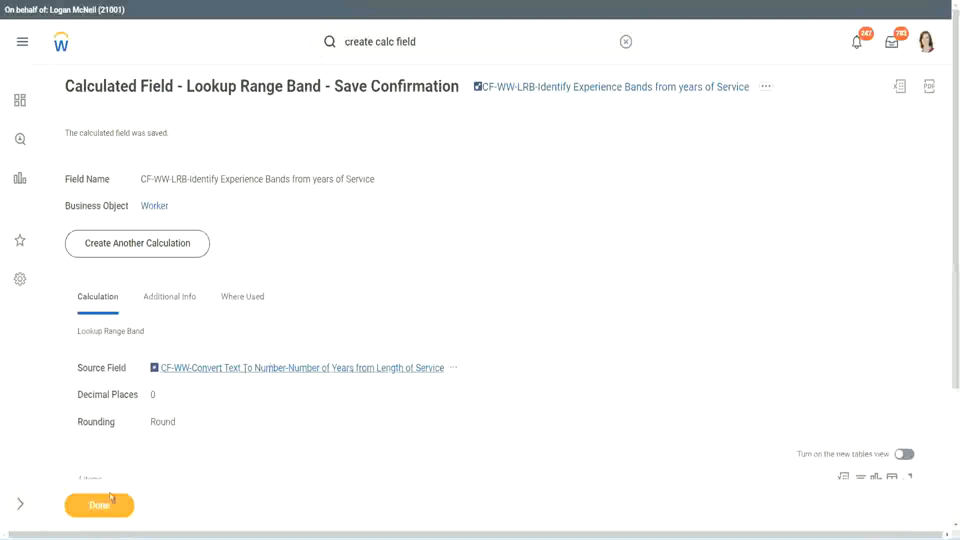
{"action": "left_click", "coordinate": [92, 514]}
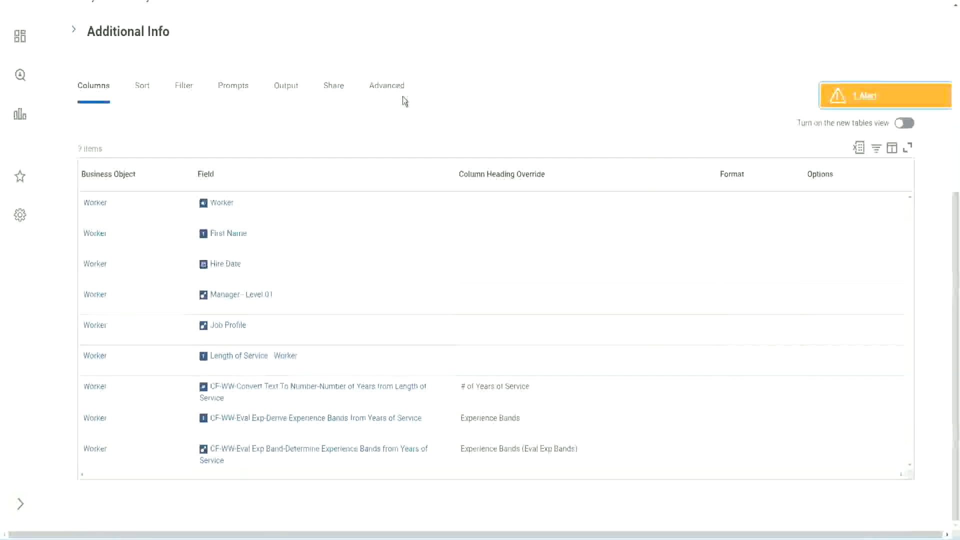
Step: Open the WW Employee Details custom report for editing
{"action": "scroll", "coordinate": [416, 130], "scroll_direction": "up", "scroll_amount": 4}
{"action": "scroll", "coordinate": [417, 119], "scroll_direction": "up", "scroll_amount": 2}
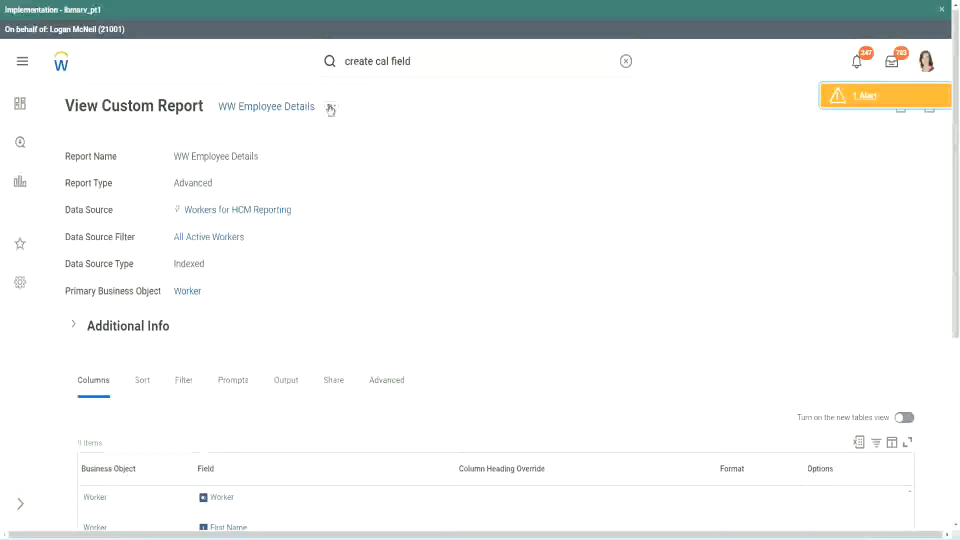
{"action": "left_click", "coordinate": [332, 106]}
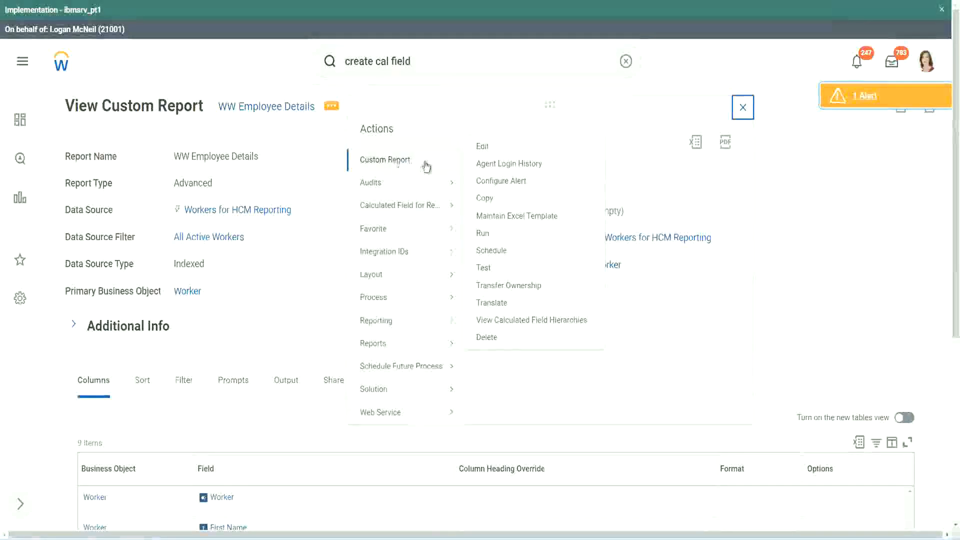
{"action": "left_click", "coordinate": [488, 146]}
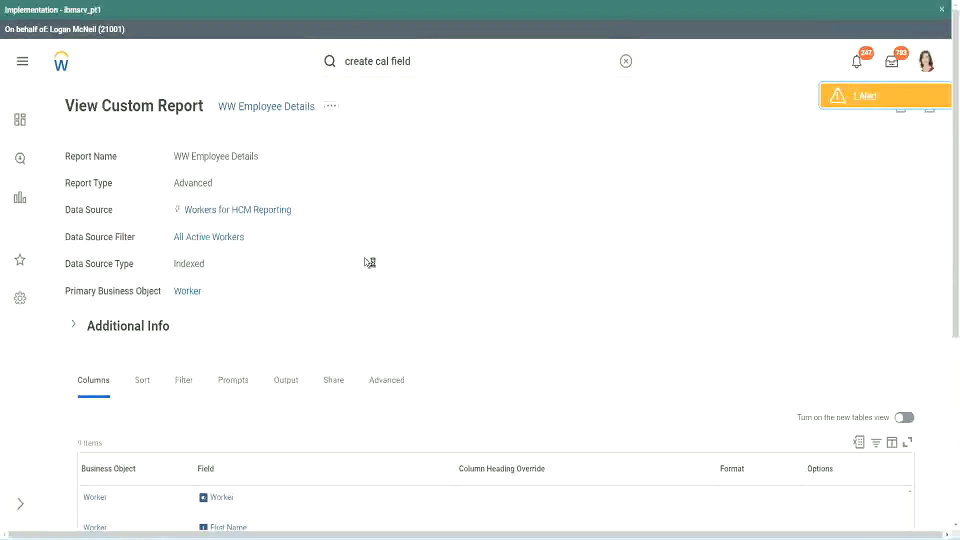
Step: Add a Worker column with the field CF-WW-LRB-Identify Experience Bands from years of Service at the end of the report's columns
{"action": "scroll", "coordinate": [366, 260], "scroll_direction": "down", "scroll_amount": 5}
{"action": "scroll", "coordinate": [366, 260], "scroll_direction": "down", "scroll_amount": 2}
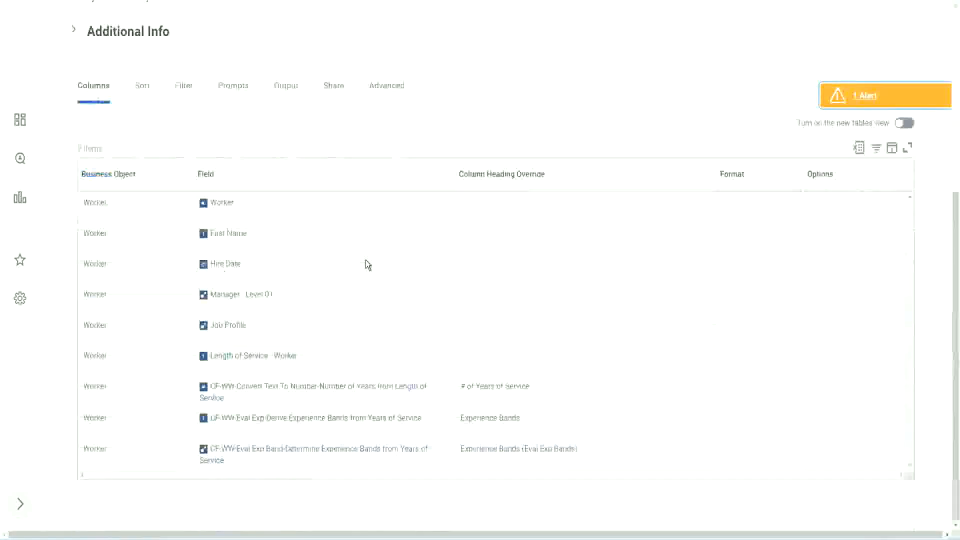
{"action": "scroll", "coordinate": [360, 279], "scroll_direction": "down", "scroll_amount": 10}
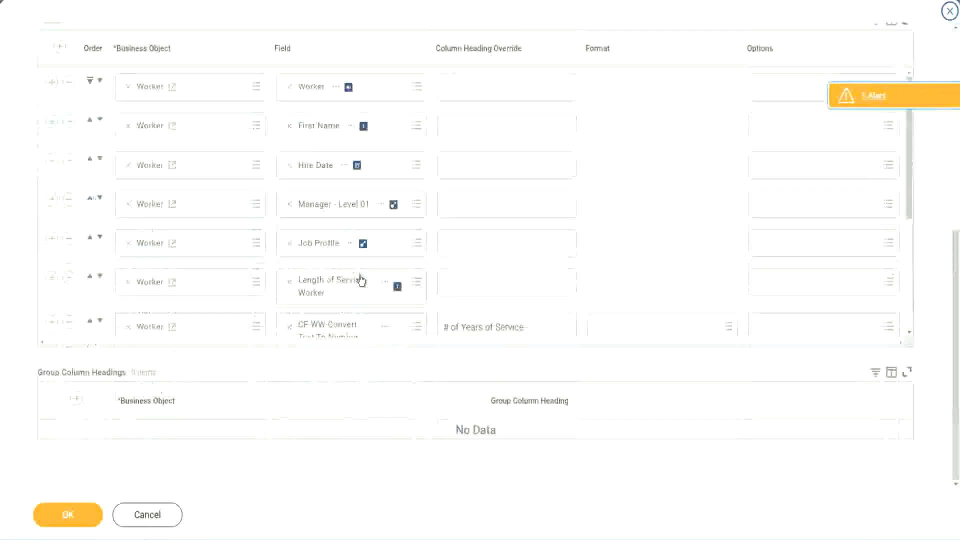
{"action": "scroll", "coordinate": [221, 289], "scroll_direction": "down", "scroll_amount": 4}
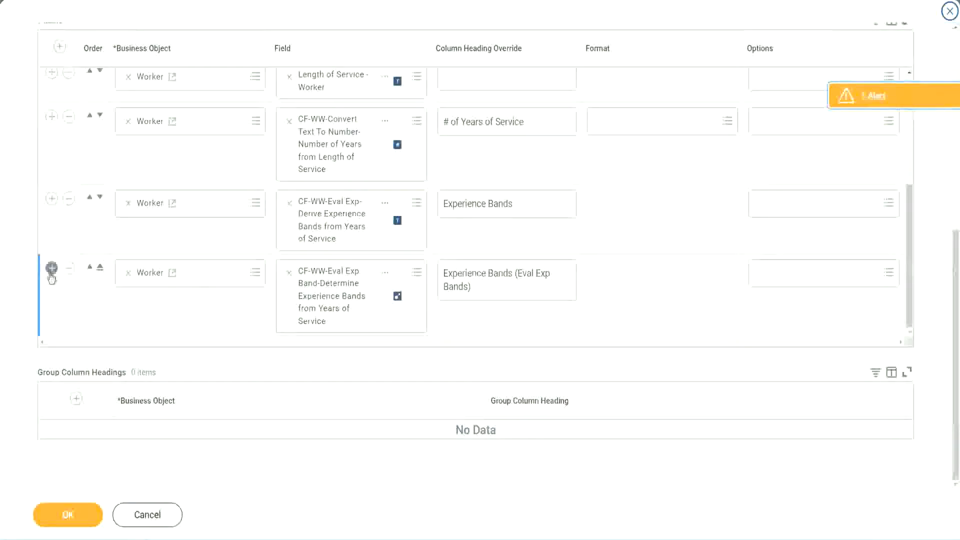
{"action": "left_click", "coordinate": [52, 271]}
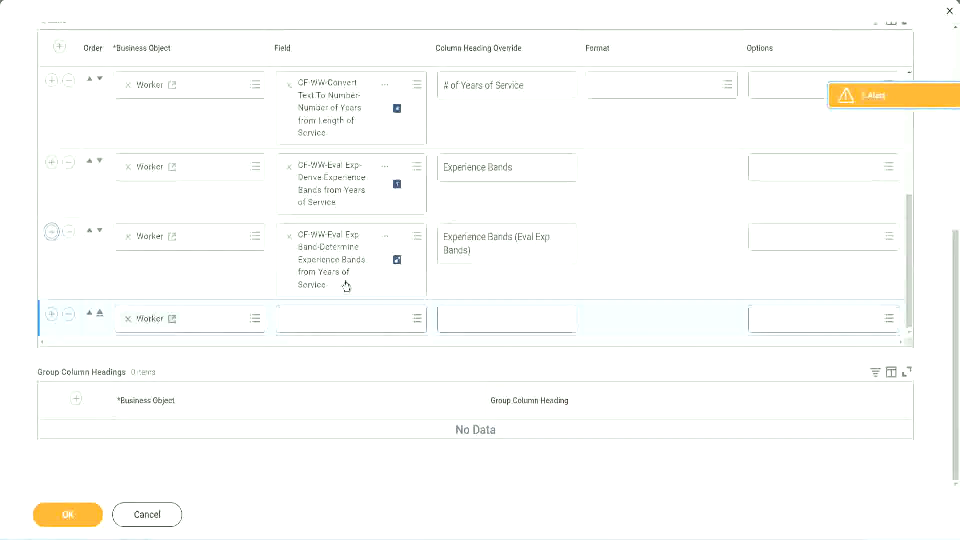
{"action": "left_click", "coordinate": [326, 320]}
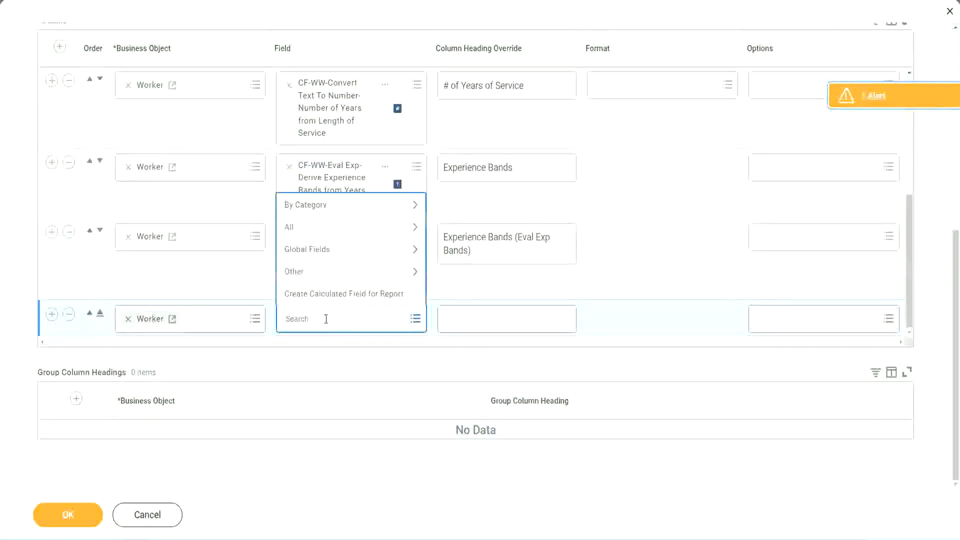
{"action": "key", "text": "ctrl+v"}
{"action": "key", "text": "Return"}
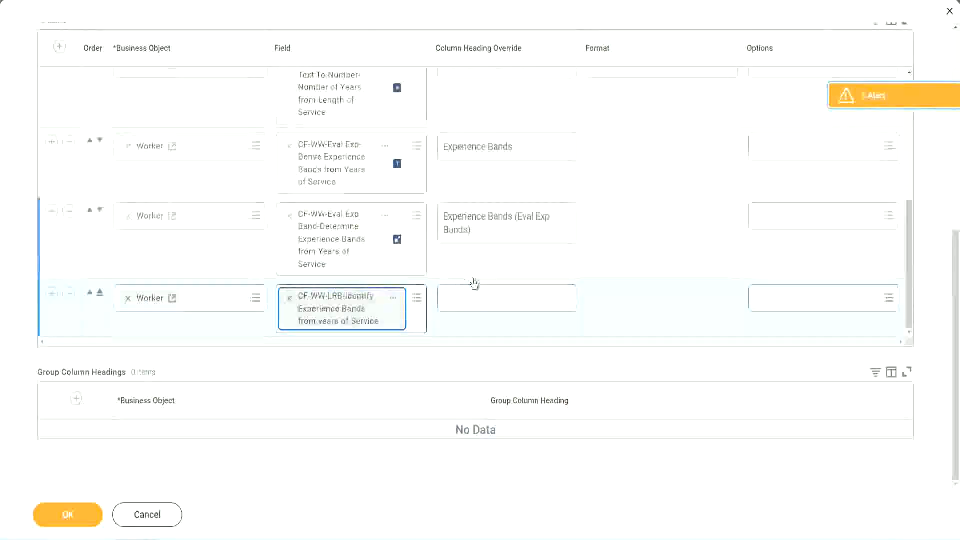
Step: Override the new column's heading with "Experience Bands (LRB)" and save the report changes
{"action": "left_click", "coordinate": [479, 293]}
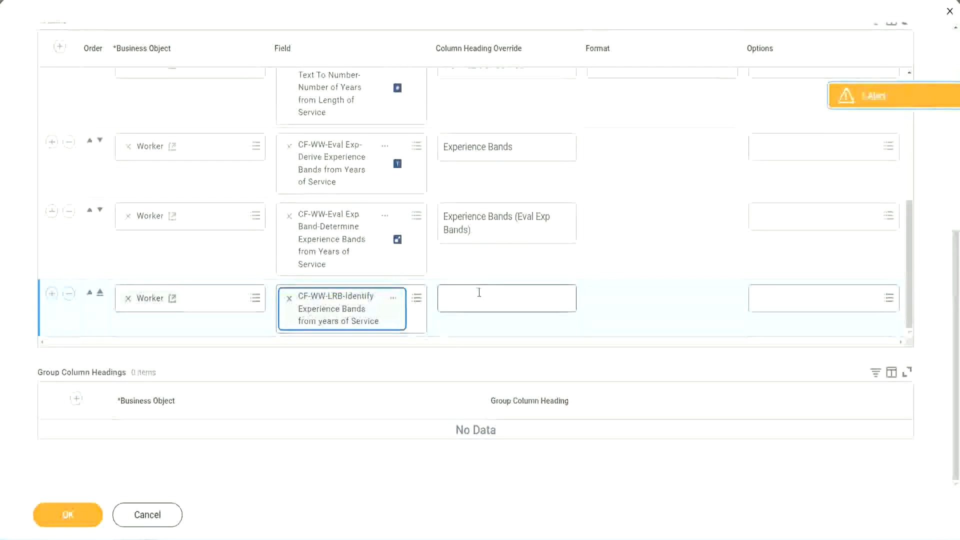
{"action": "type", "text": "Ex"}
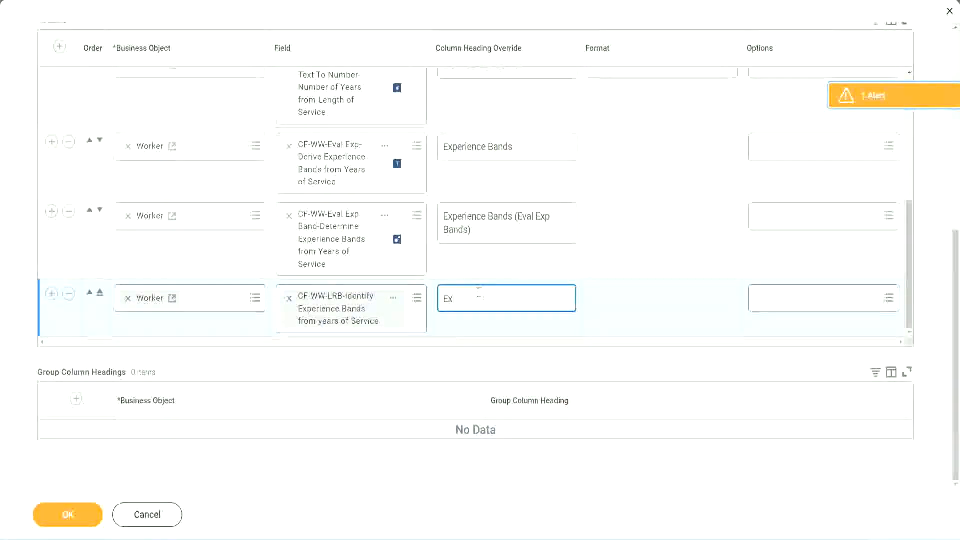
{"action": "type", "text": "perienc"}
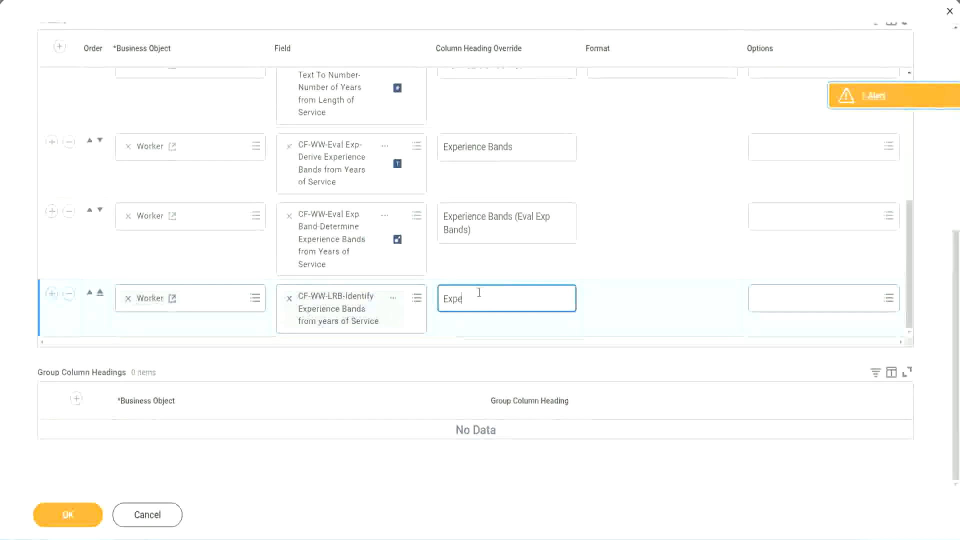
{"action": "key", "text": "BackSpace"}
{"action": "key", "text": "BackSpace"}
{"action": "key", "text": "BackSpace"}
{"action": "key", "text": "BackSpace"}
{"action": "key", "text": "BackSpace"}
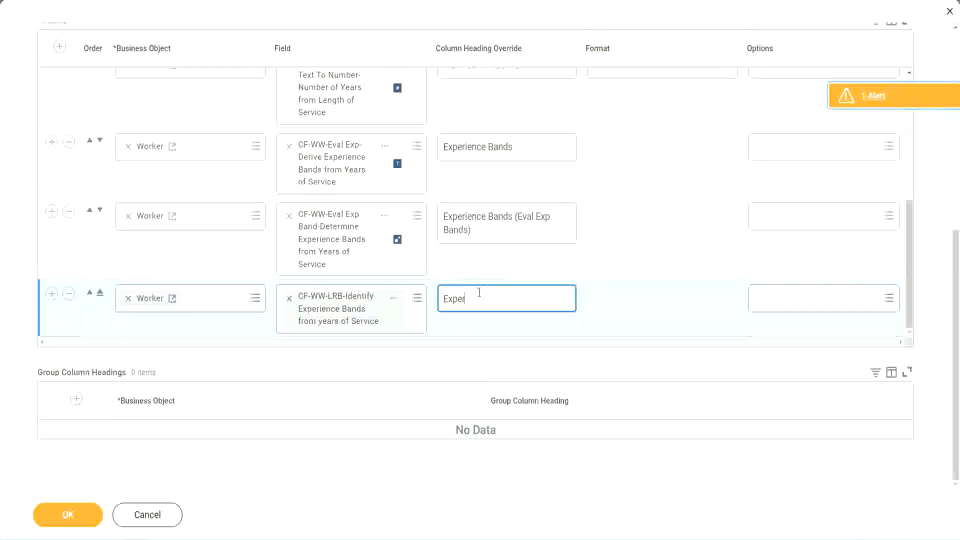
{"action": "type", "text": "rience Bands (LRB)"}
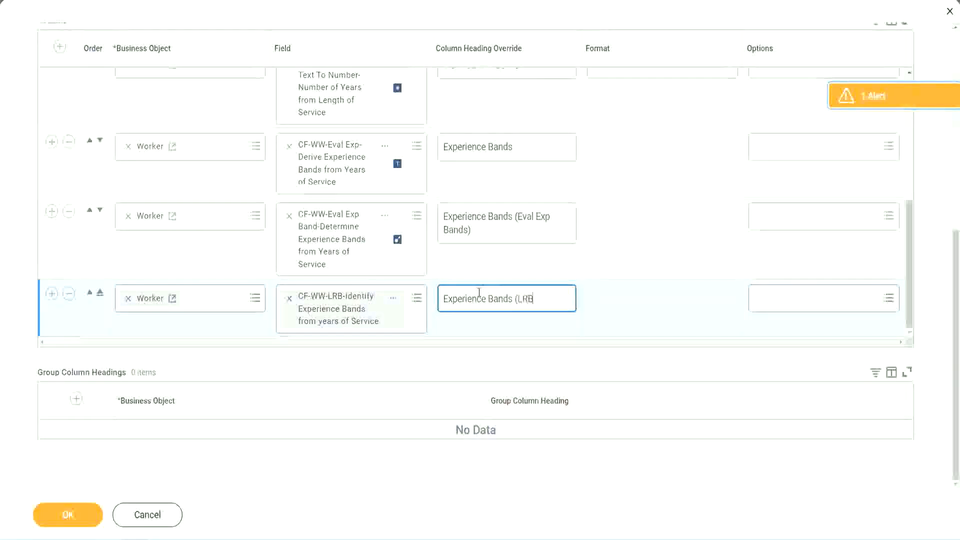
{"action": "left_click", "coordinate": [72, 518]}
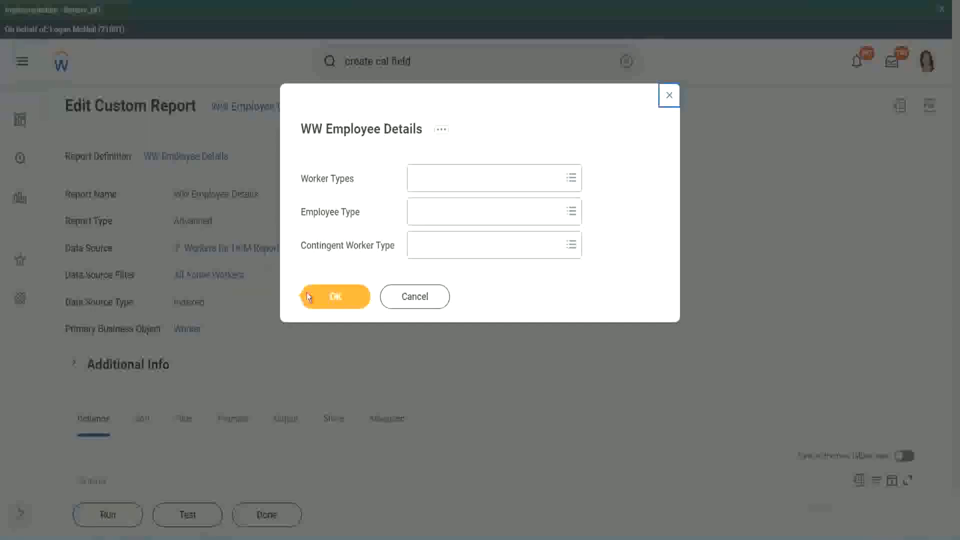
Step: Run the report with the worker type prompts left blank and compare the three Experience Bands columns across the workers
{"action": "left_click", "coordinate": [340, 299]}
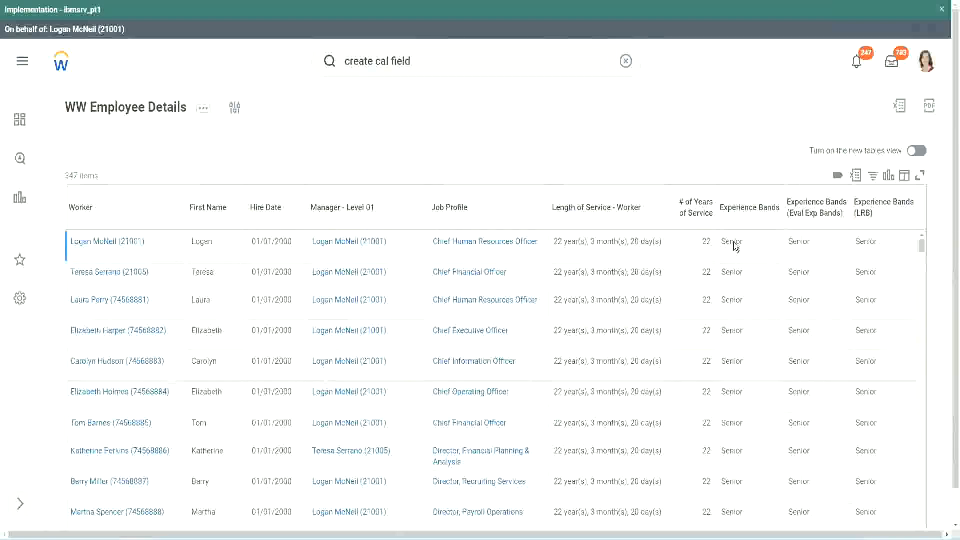
{"action": "double_click", "coordinate": [735, 243]}
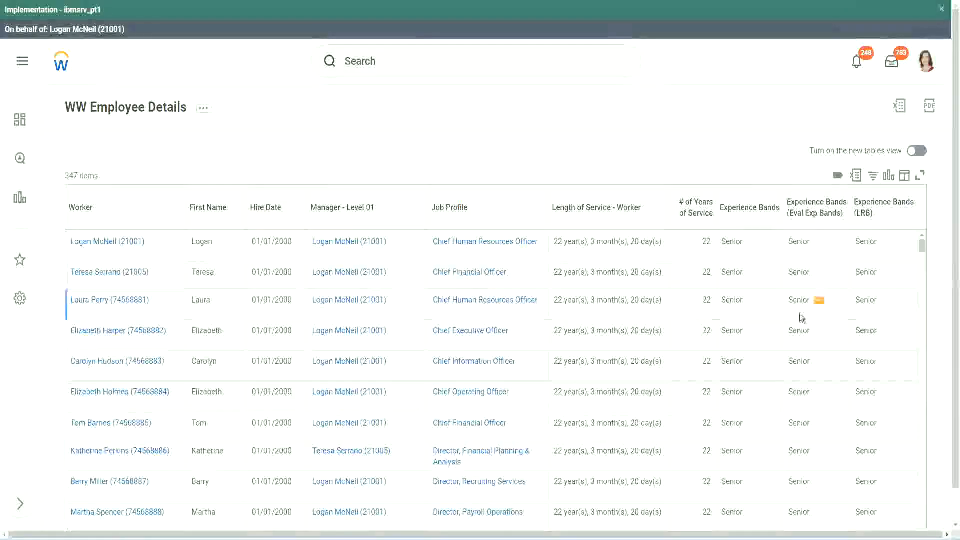
{"action": "scroll", "coordinate": [800, 314], "scroll_direction": "down", "scroll_amount": 5}
{"action": "scroll", "coordinate": [795, 331], "scroll_direction": "down", "scroll_amount": 5}
{"action": "scroll", "coordinate": [796, 340], "scroll_direction": "down", "scroll_amount": 3}
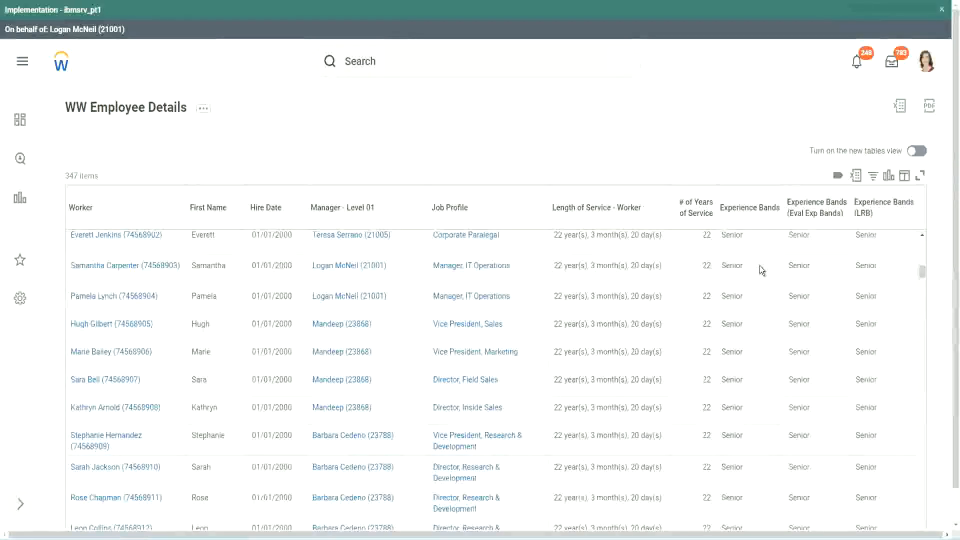
{"action": "scroll", "coordinate": [750, 407], "scroll_direction": "down", "scroll_amount": 3}
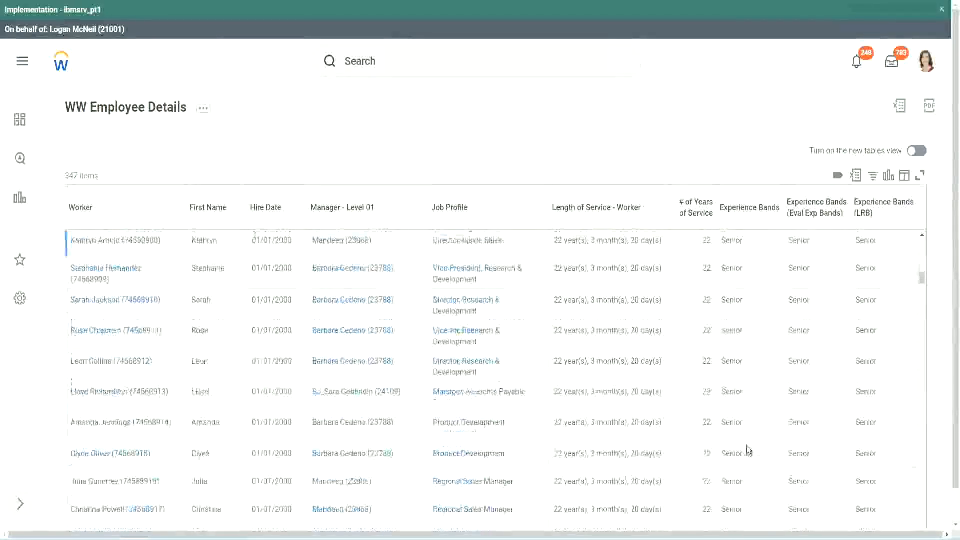
{"action": "scroll", "coordinate": [751, 355], "scroll_direction": "down", "scroll_amount": 1}
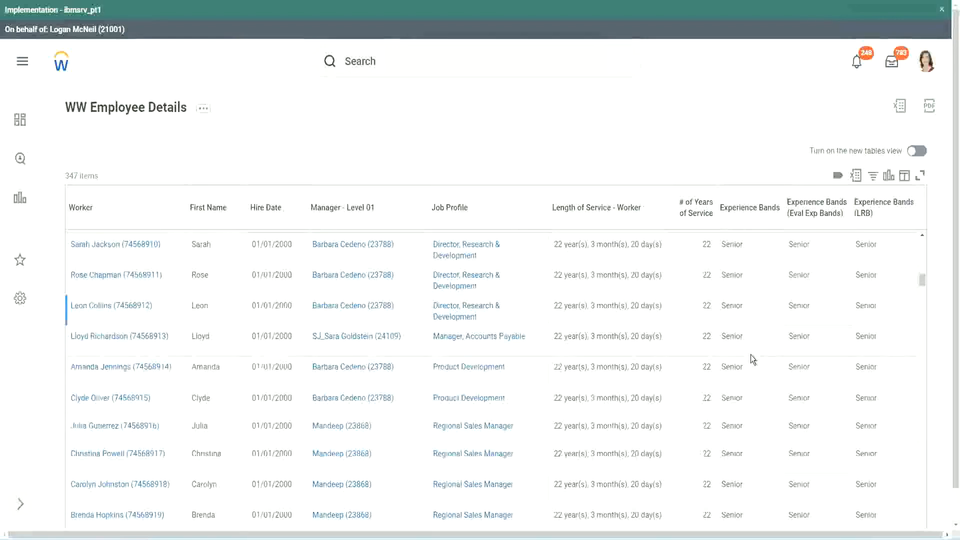